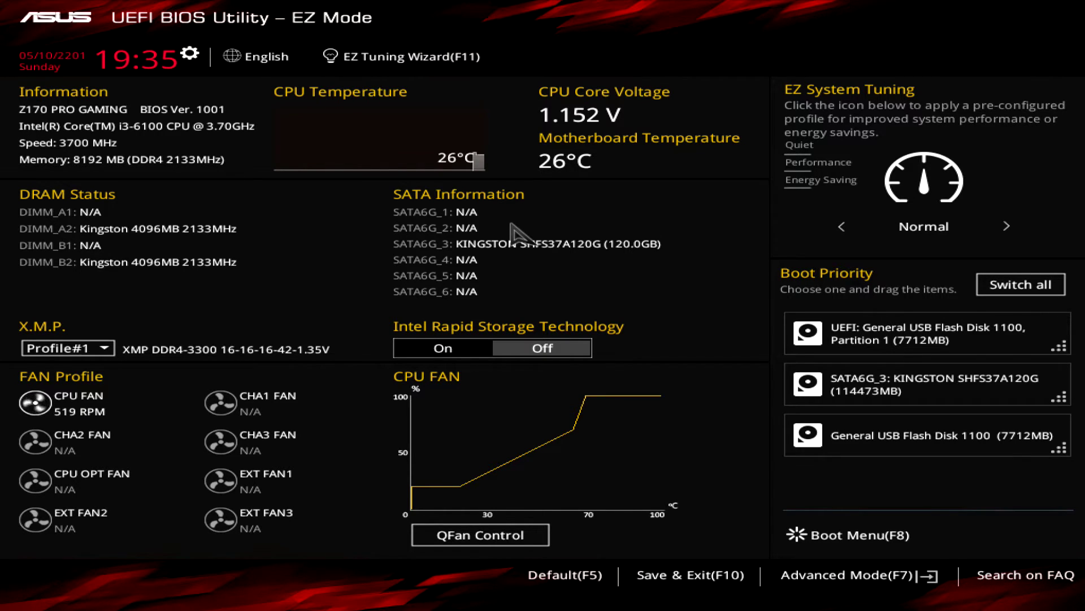
Leave EZ Mode for Advanced Mode with F7 to reach the Main page
key("F7")
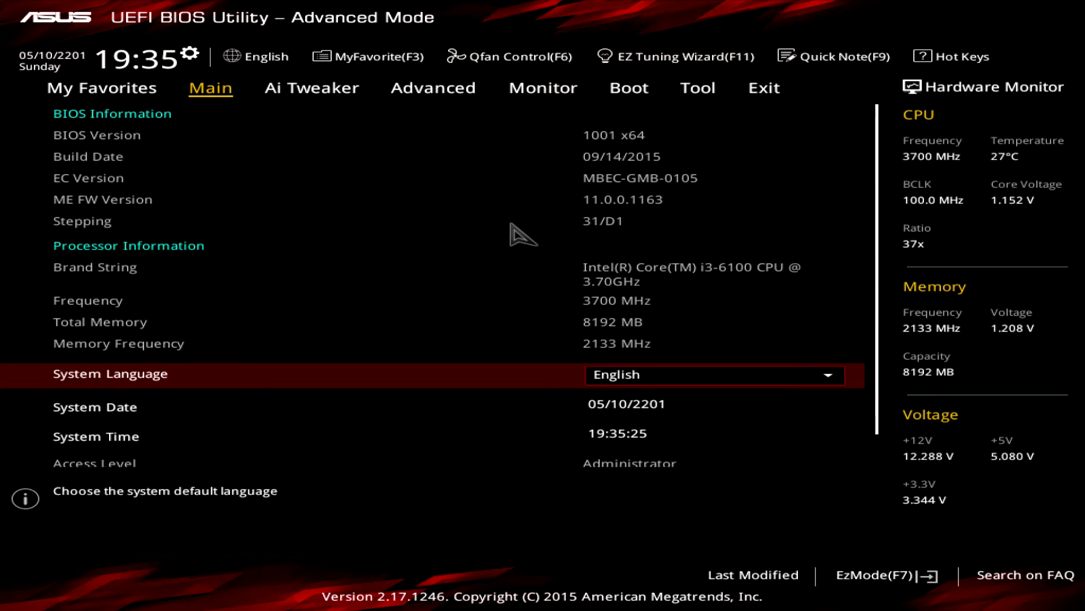
Launch ASUS EZ Flash 3 Utility from the Tool section and browse the attached USB drives
key("Right")
key("Right")
key("Right")
key("Right")
key("Right")
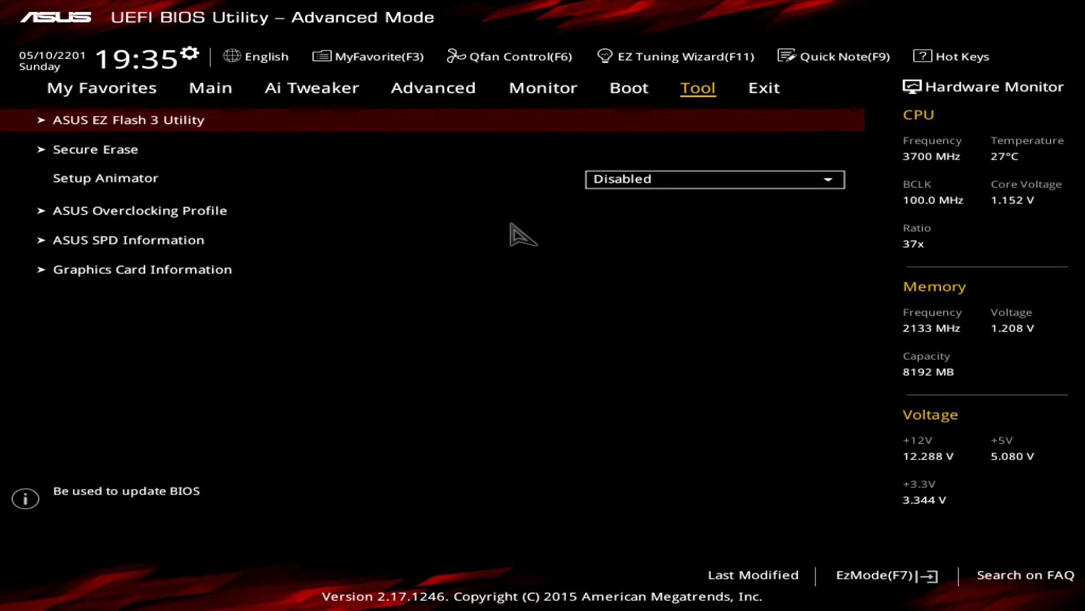
key("Return")
key("Return")
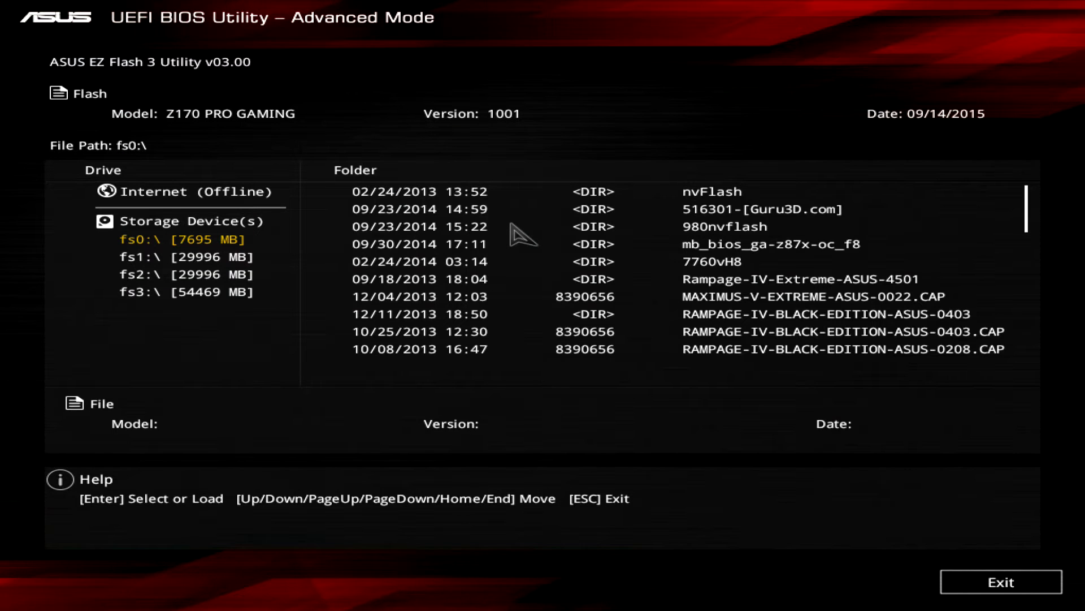
key("Down")
key("Down")
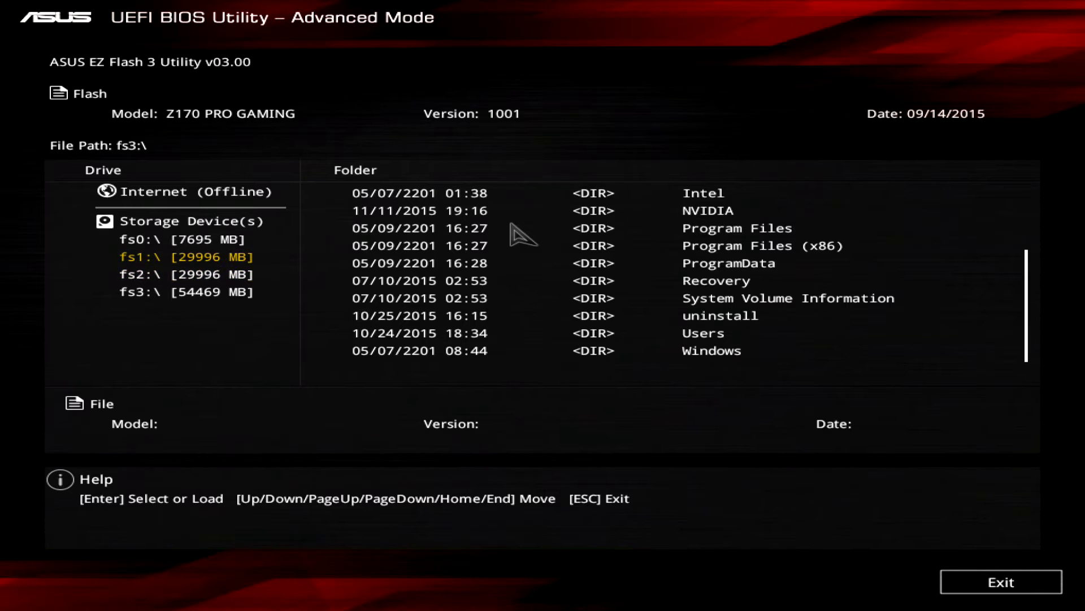
Go back to the fs0 drive and highlight the Z170-PRO-GAMING-ASUS-1301 (1) folder
key("Up")
key("Up")
key("Return")
key("Down")
key("Down")
key("Down")
key("Down")
key("Down")
key("Down")
key("Down")
key("Down")
key("Down")
key("Down")
key("Down")
key("Down")
key("Down")
key("Down")
key("Down")
key("Down")
key("Down")
key("Down")
key("Down")
key("Down")
key("Down")
key("Down")
key("Down")
key("Down")
key("Down")
key("Down")
key("Down")
key("Down")
key("Down")
key("Down")
key("Down")
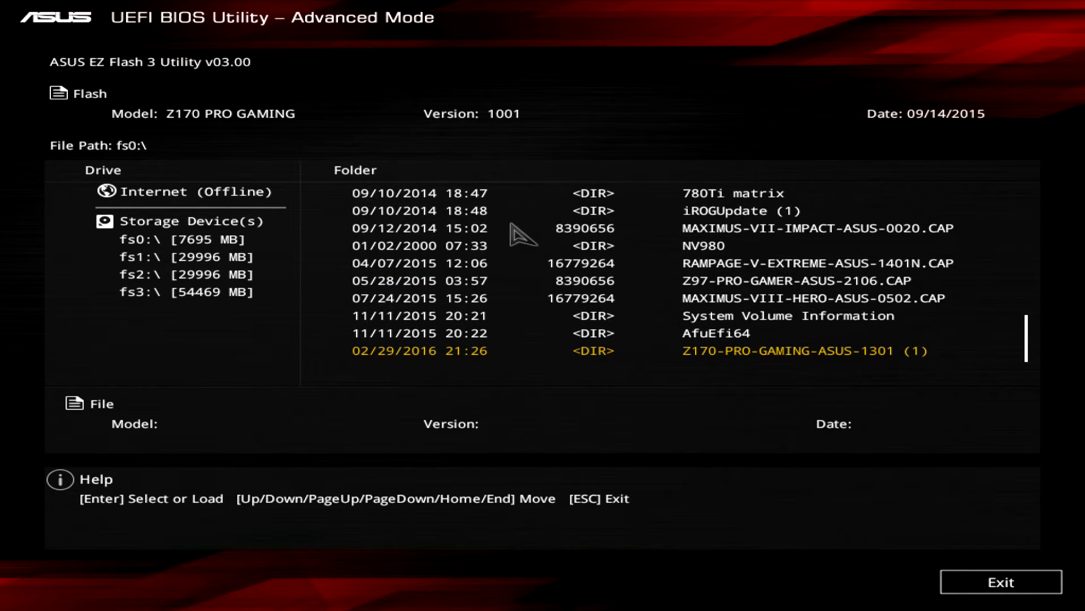
Flash Z170-PRO-GAMING-ASUS-1301.CAP, confirming the update to BIOS version 1301
key("Return")
key("Down")
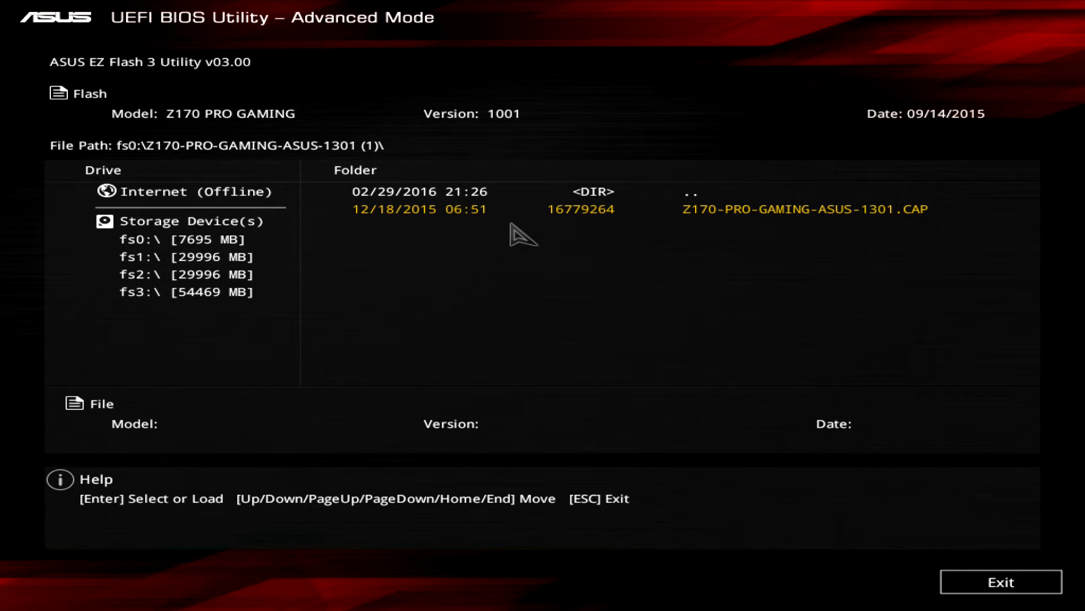
key("Return")
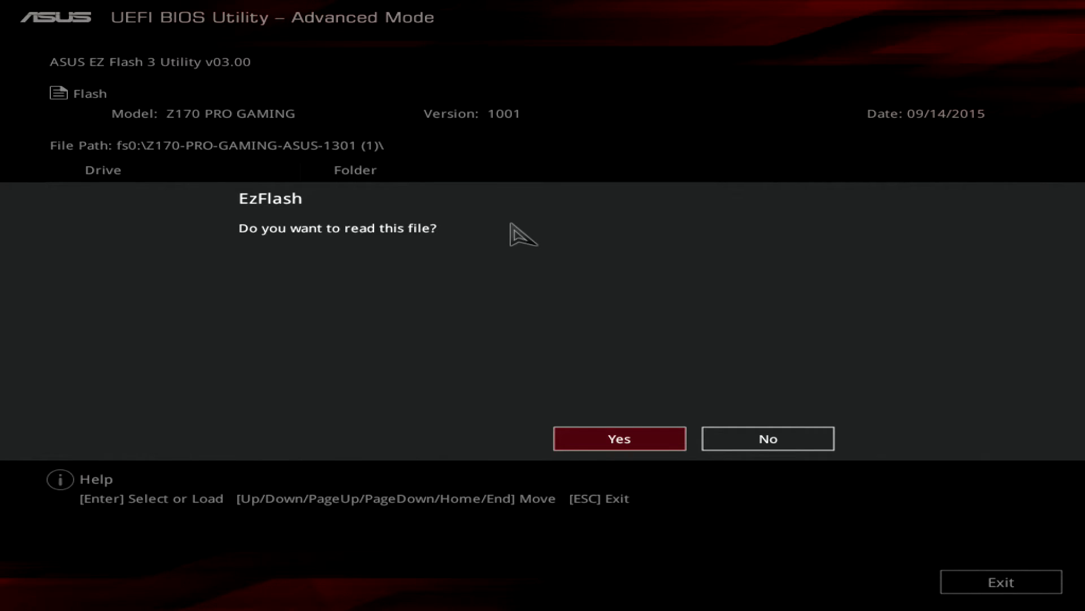
key("Return")
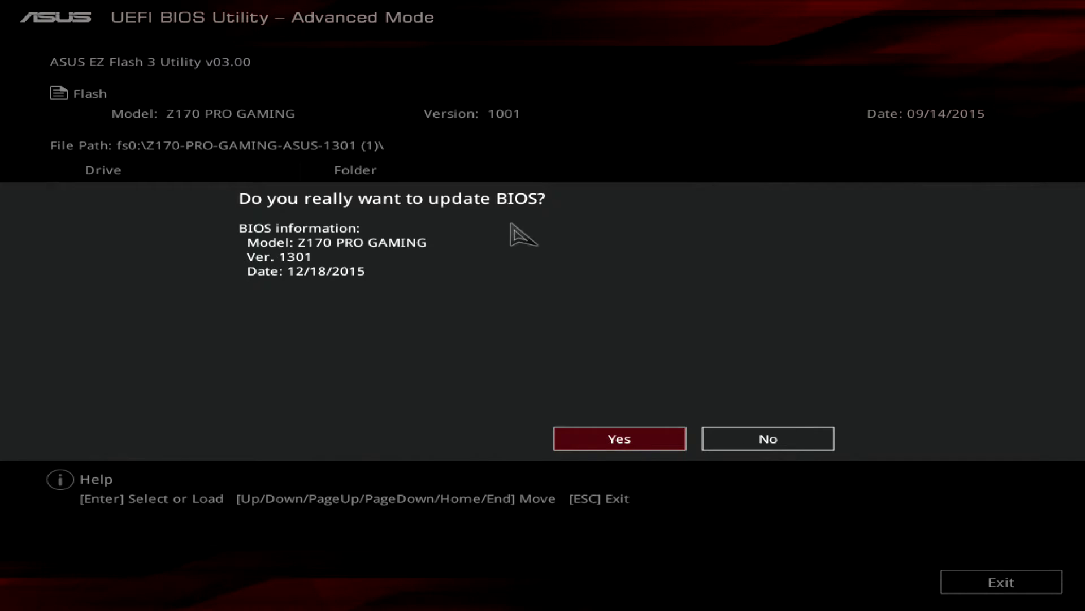
key("Return")
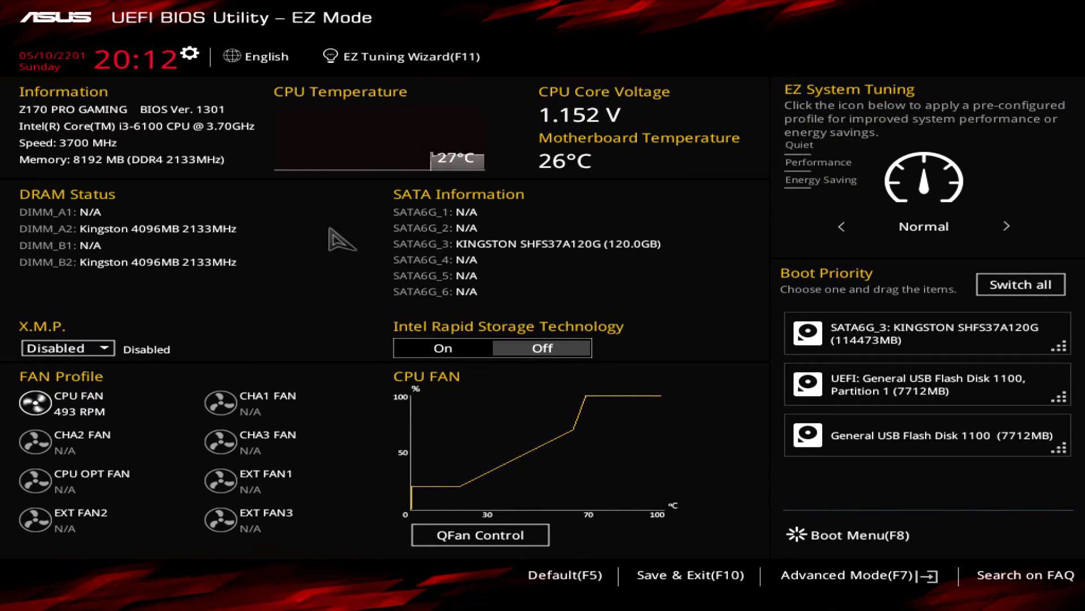
Switch to Advanced Mode and open CPU Power Management Configuration under CPU Configuration
key("F7")
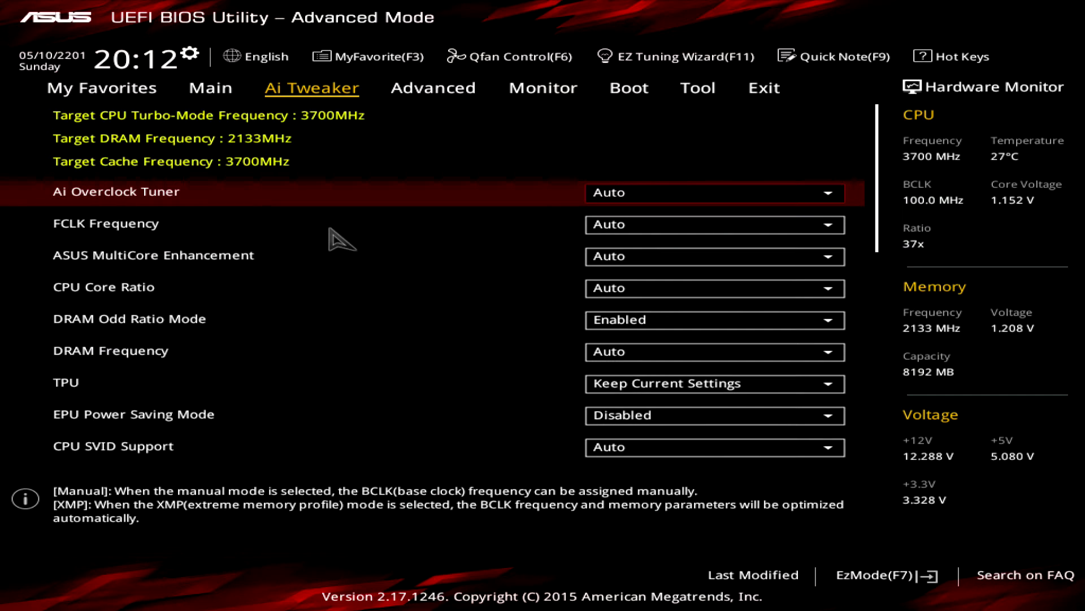
key("Right")
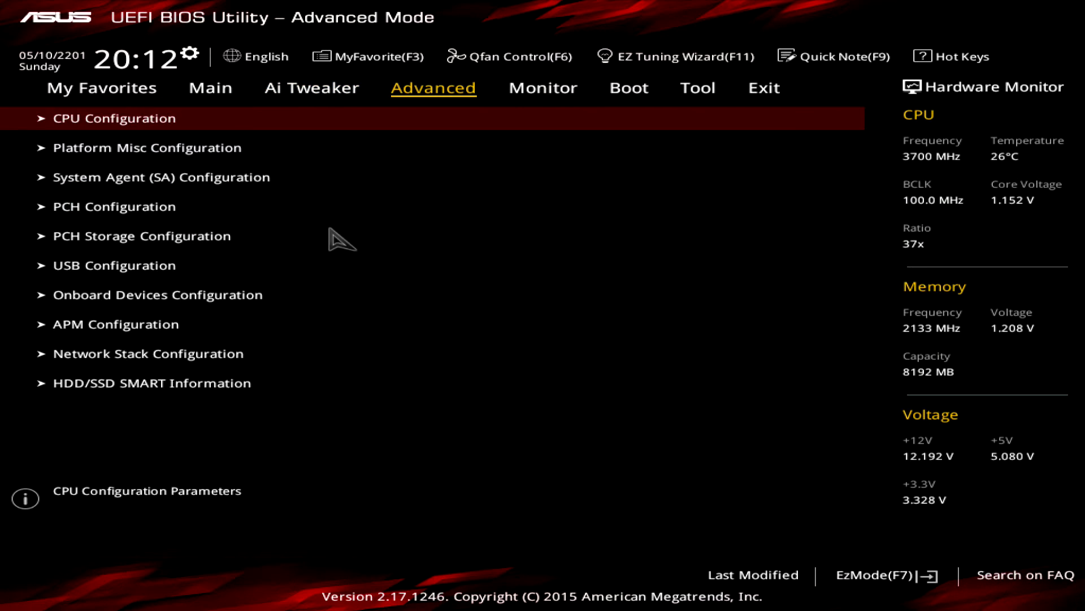
key("Return")
key("Down")
key("Down")
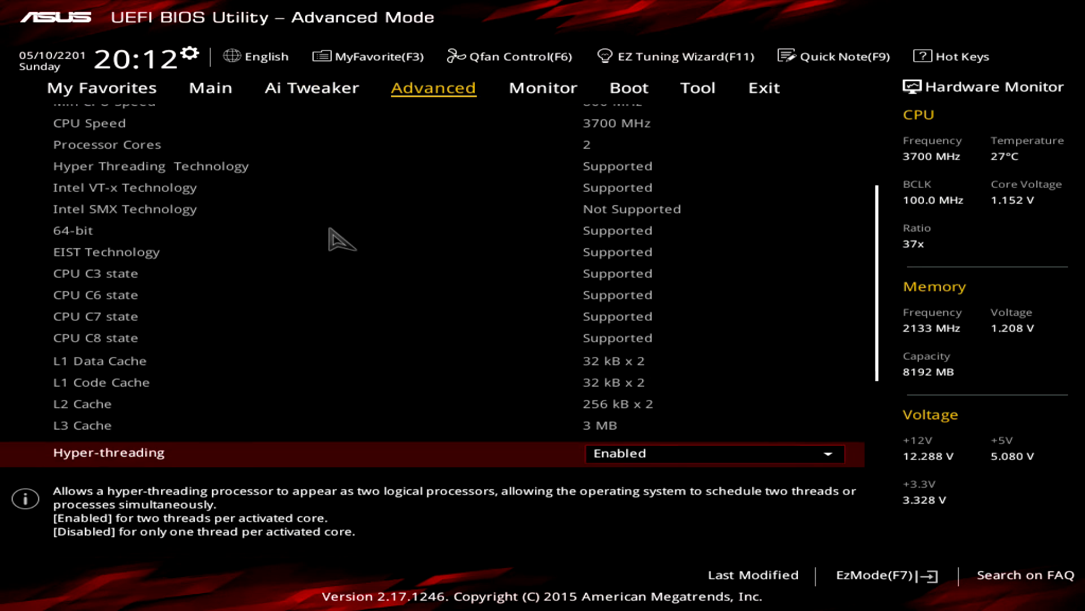
key("Down")
key("Down")
key("Down")
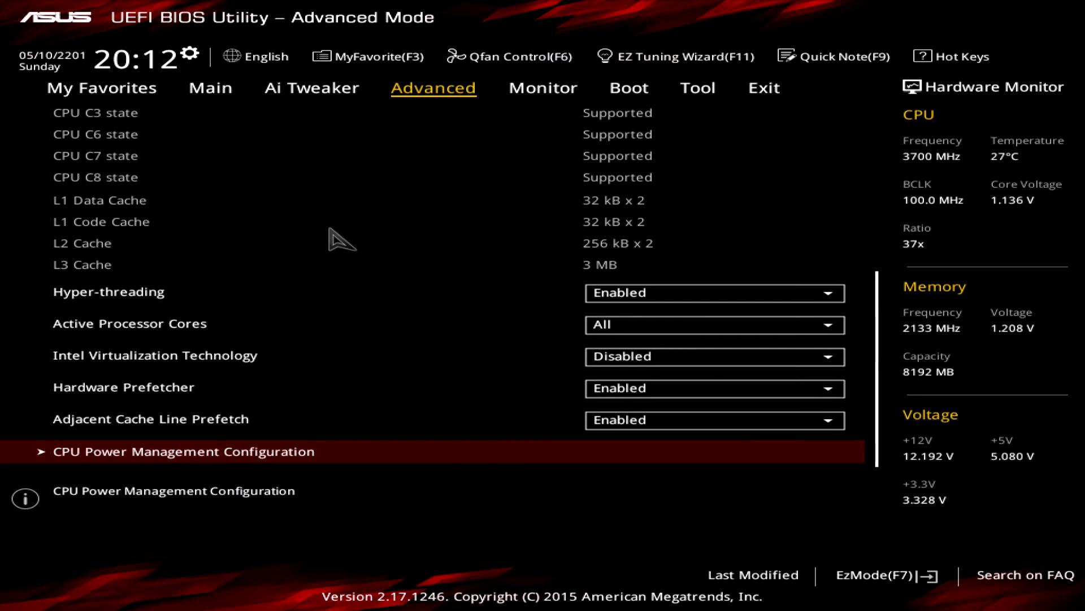
key("Return")
Set both Intel SpeedStep and CPU C states to Disabled
key("Up")
key("plus")
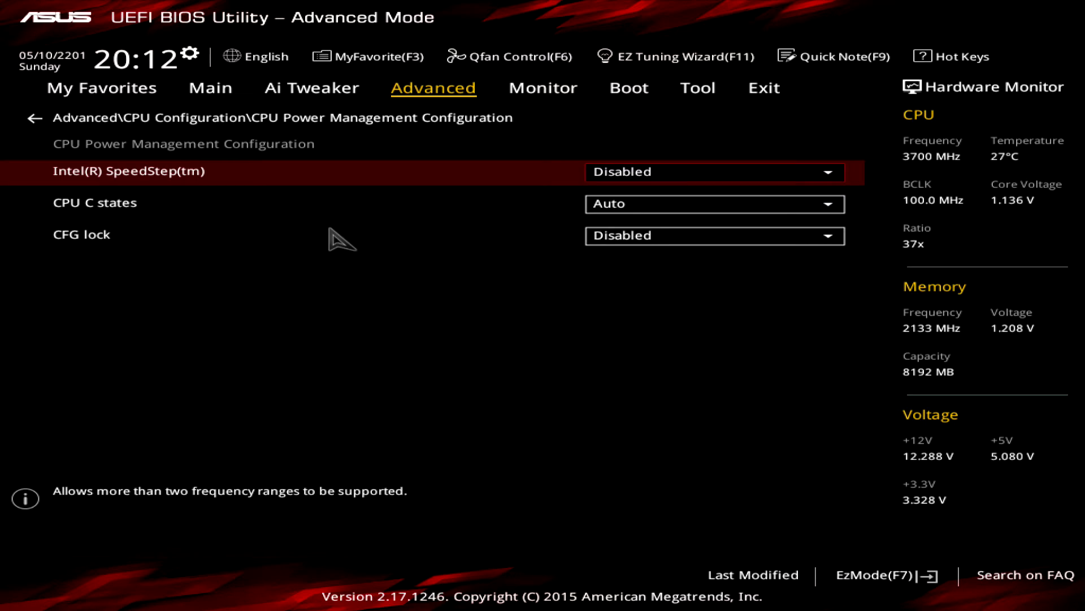
key("Down")
key("plus")
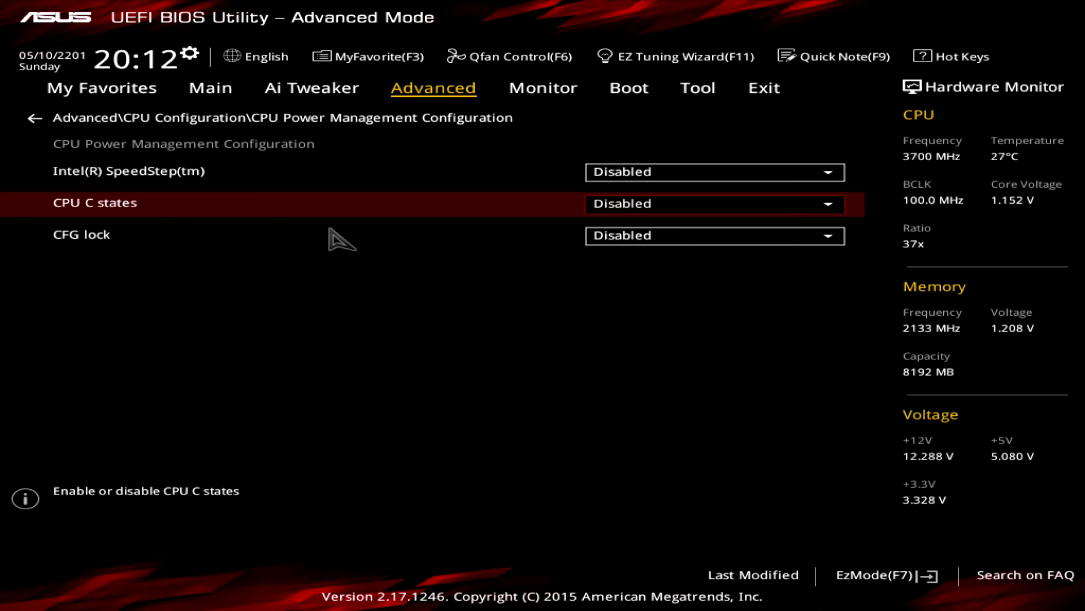
key("Left")
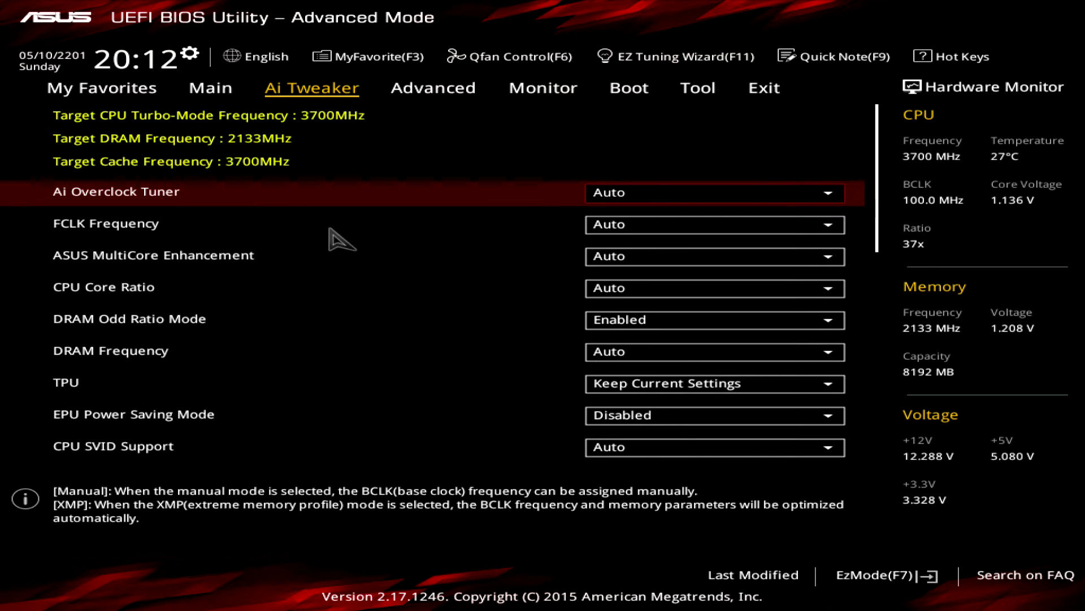
Set Ai Overclock Tuner to XMP (DDR4-3300 profile), answering No to the all-core enhancement notice
key("Return")
key("Down")
key("Down")
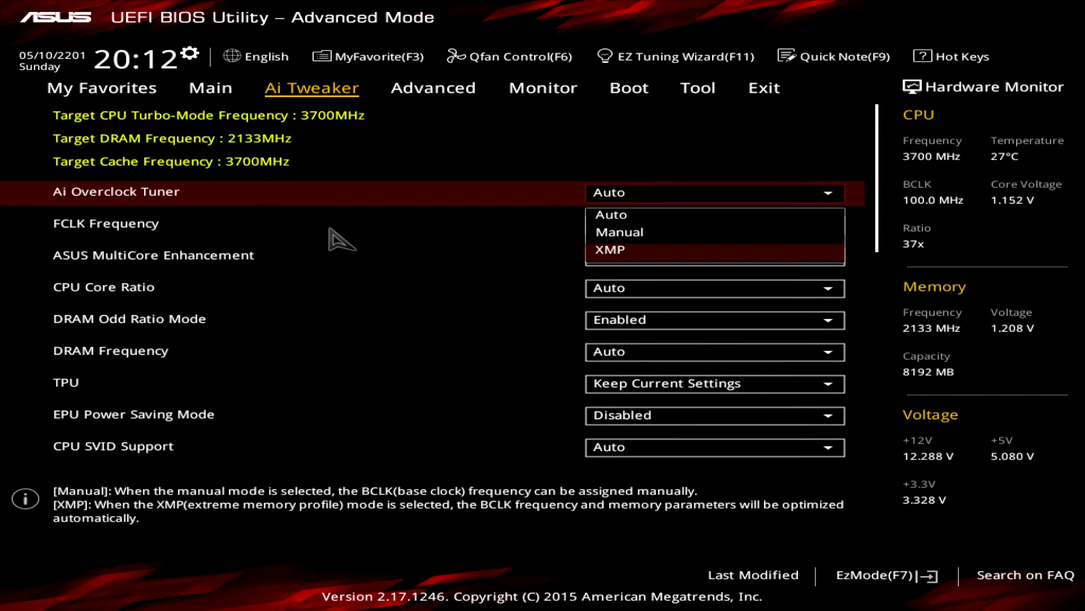
key("Up")
key("Down")
key("Return")
key("Right")
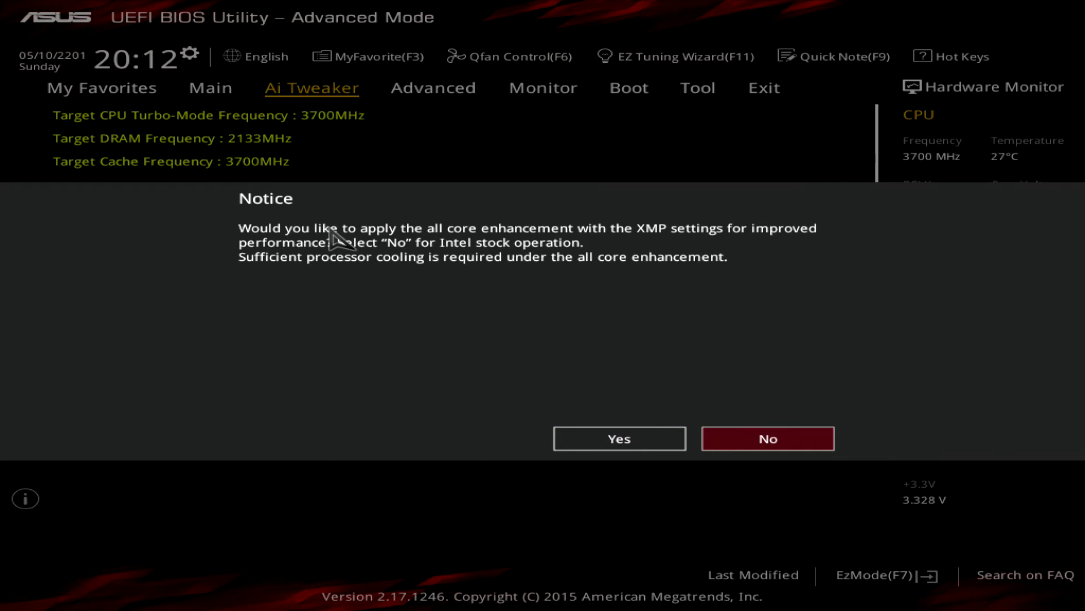
key("Return")
key("Down")
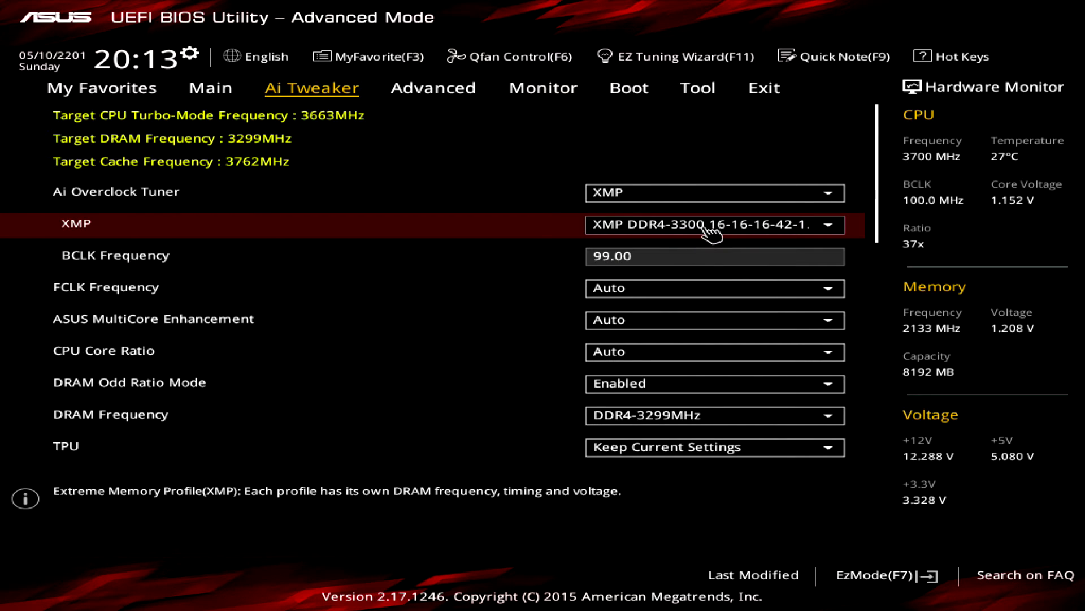
Set BCLK Frequency to 115.00
key("Down")
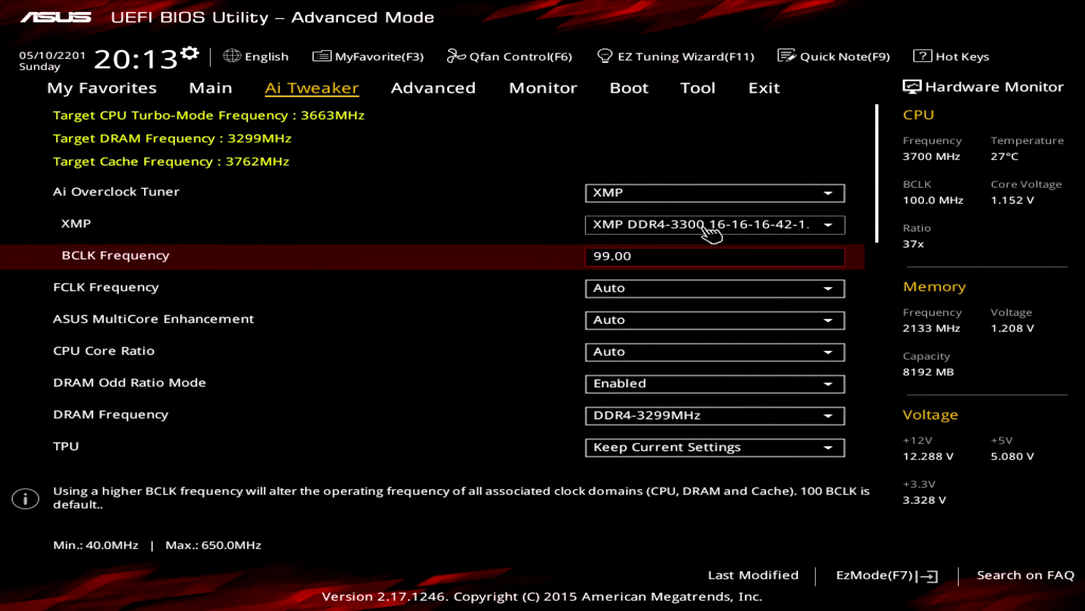
type("111")
key("BackSpace")
type("5")
key("Return")
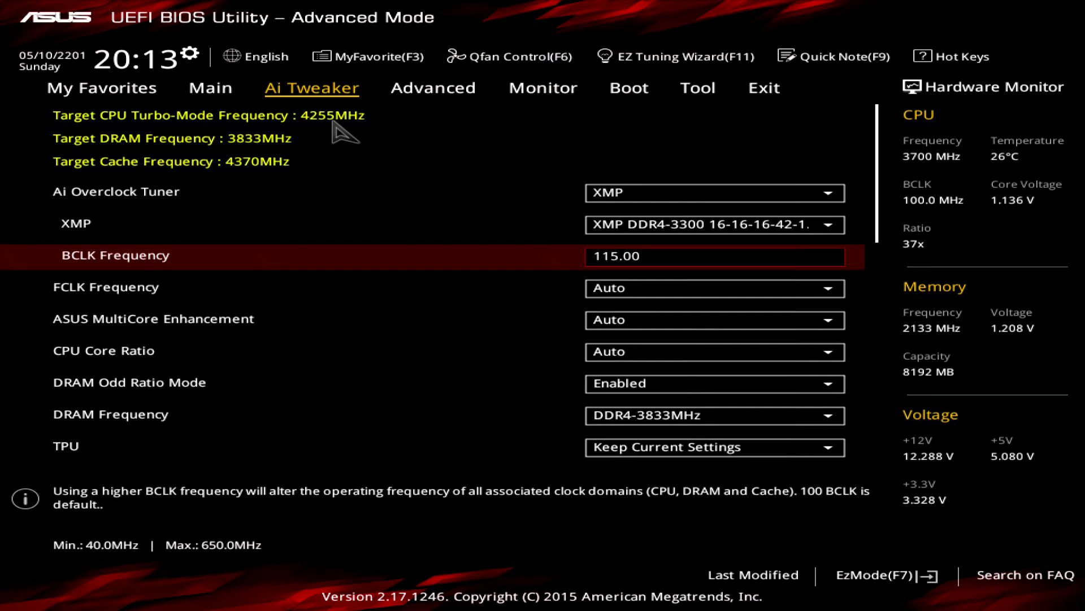
Set CPU Core Ratio to Sync All Cores and lower 1-Core Ratio Limit from 38 to 37
key("Down")
key("Down")
key("Down")
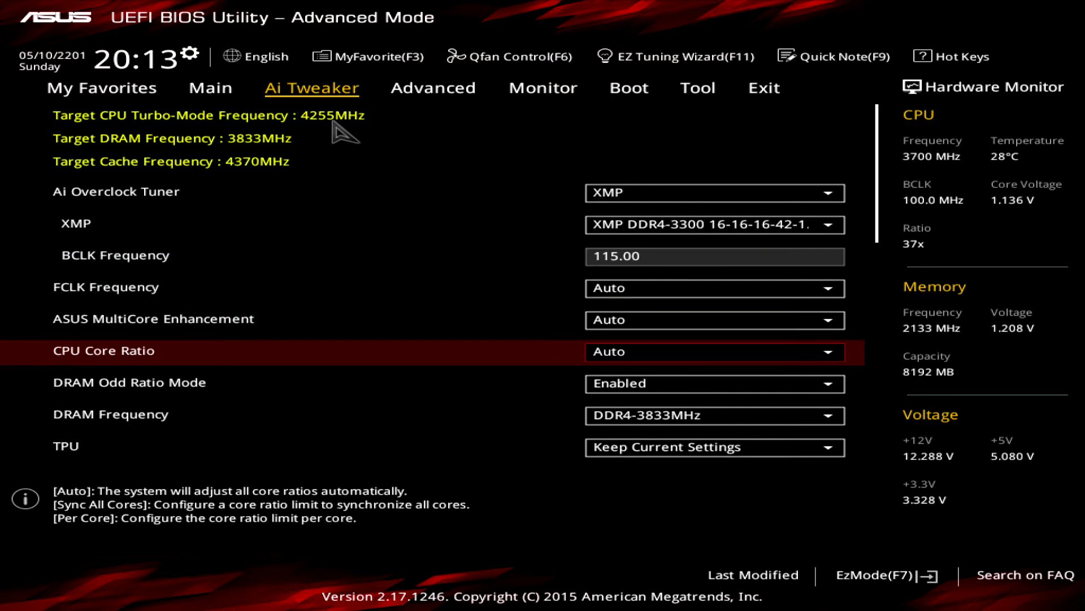
key("Return")
key("Down")
key("Return")
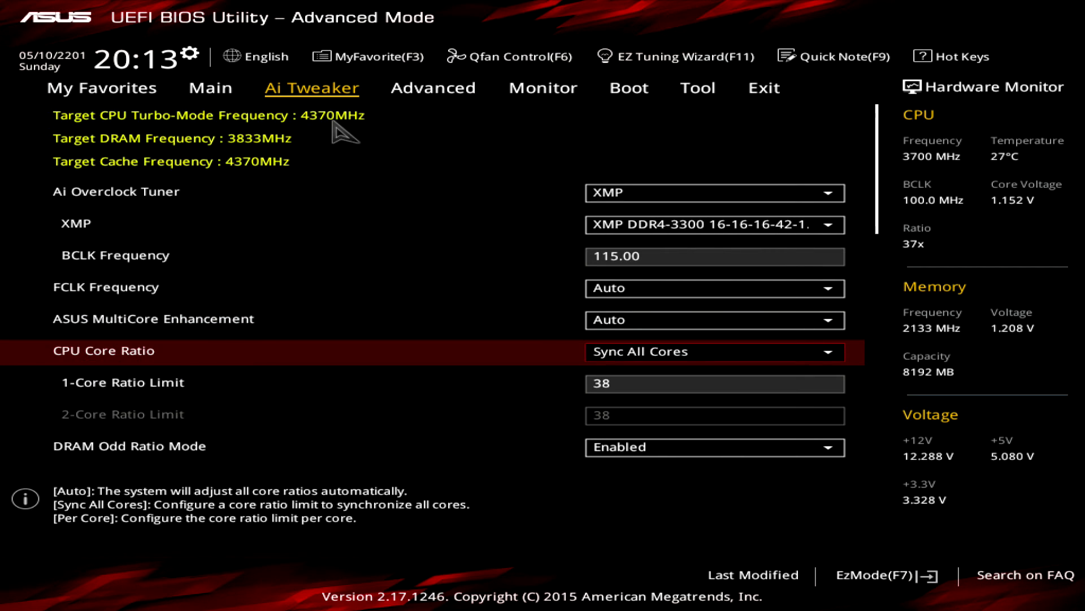
key("Down")
key("minus")
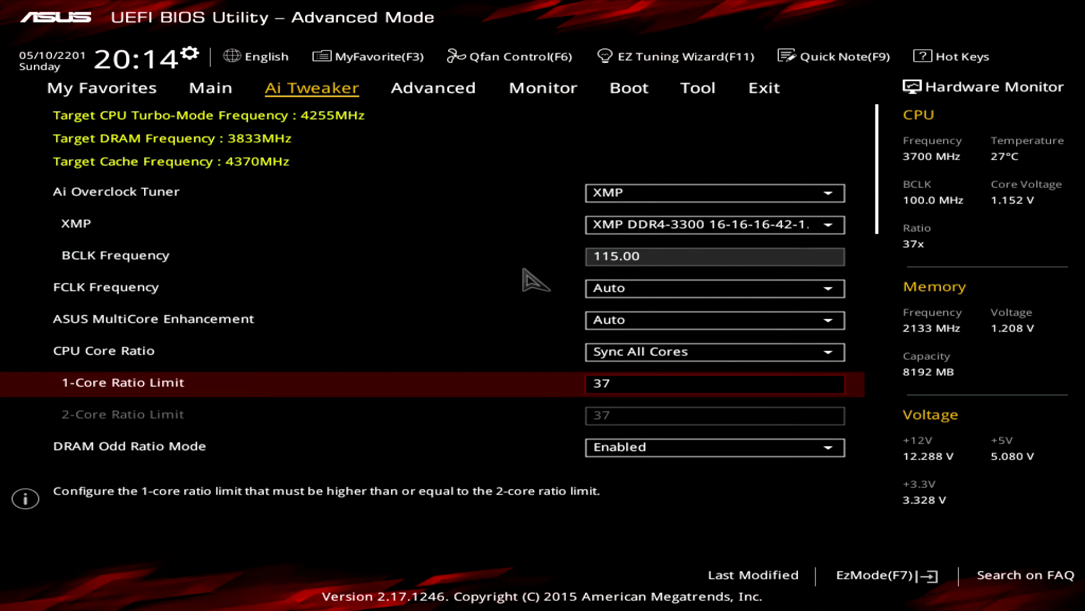
Change DRAM Frequency from DDR4-3833MHz to DDR4-2606MHz
key("Down")
key("Down")
key("Down")
key("Down")
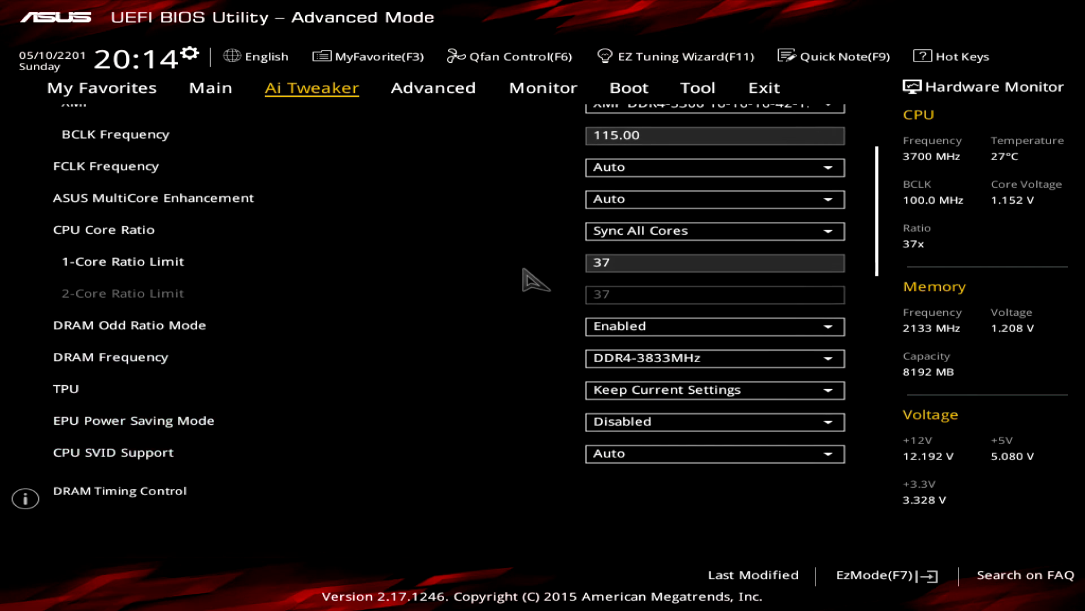
key("Up")
key("Up")
key("Up")
key("Up")
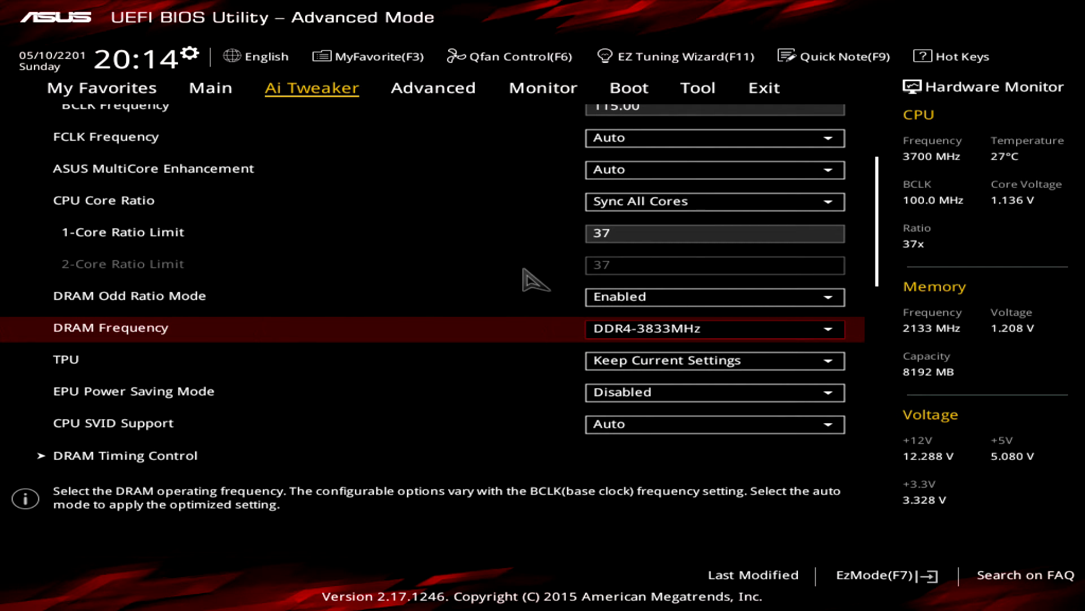
key("Return")
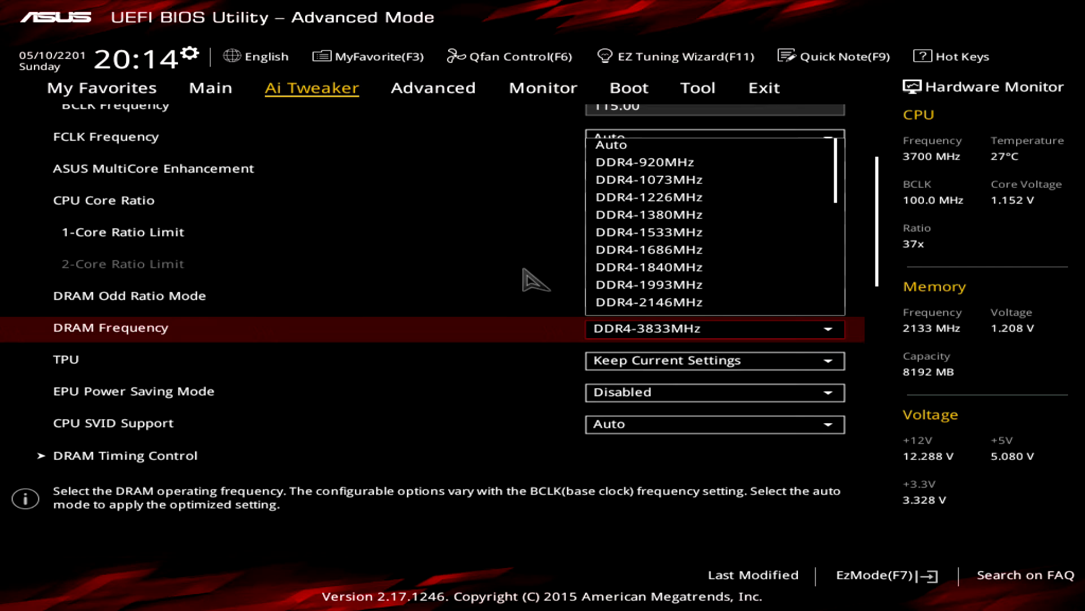
key("Down")
key("Up")
key("Up")
key("Up")
key("Up")
key("Up")
key("Up")
key("Up")
key("Up")
key("Up")
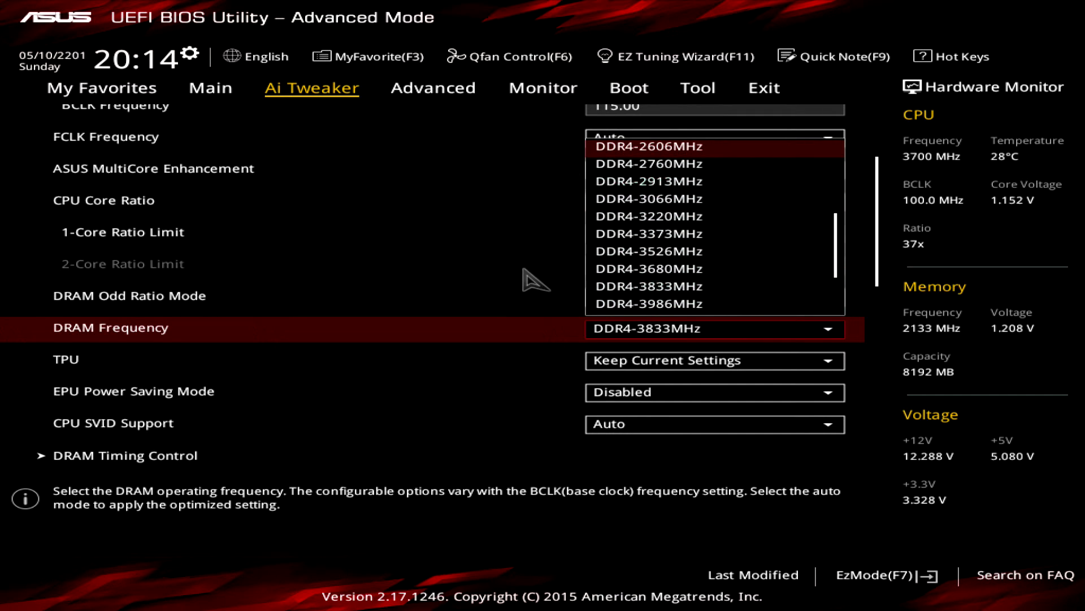
key("Return")
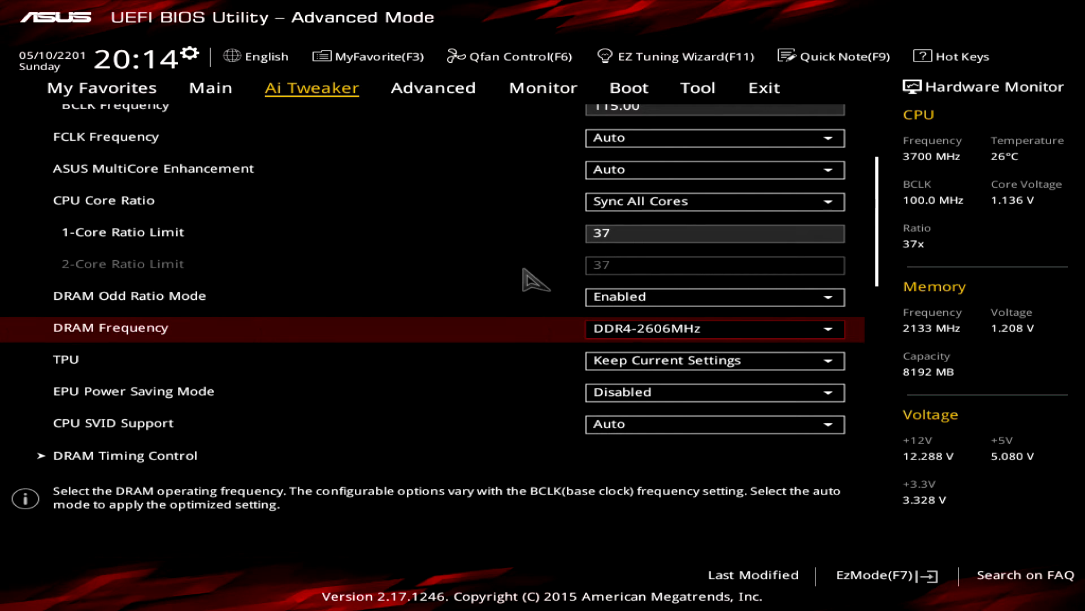
key("Return")
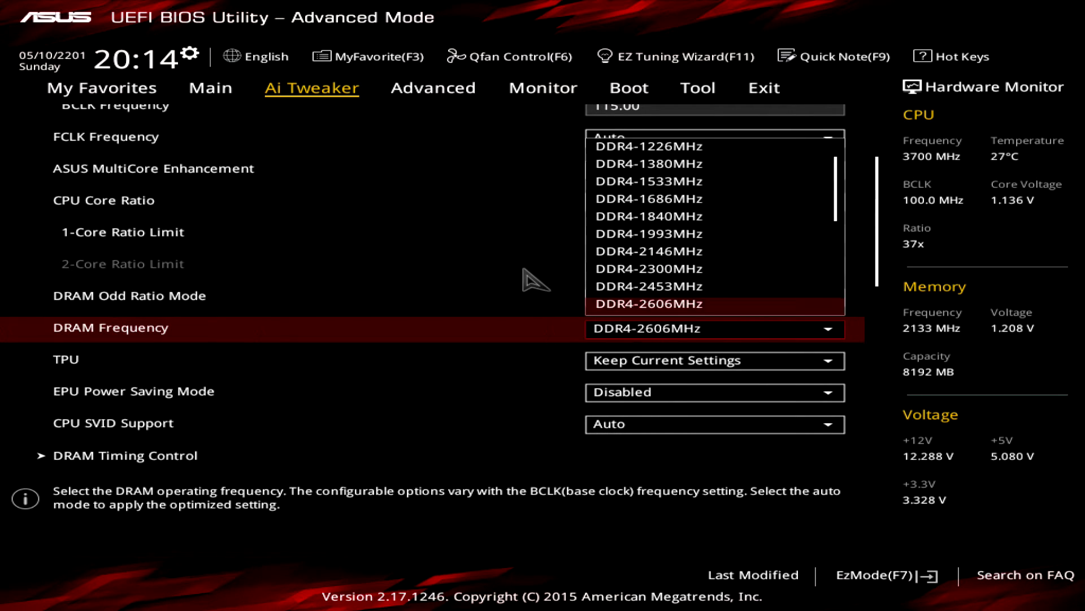
key("Up")
key("Up")
key("Up")
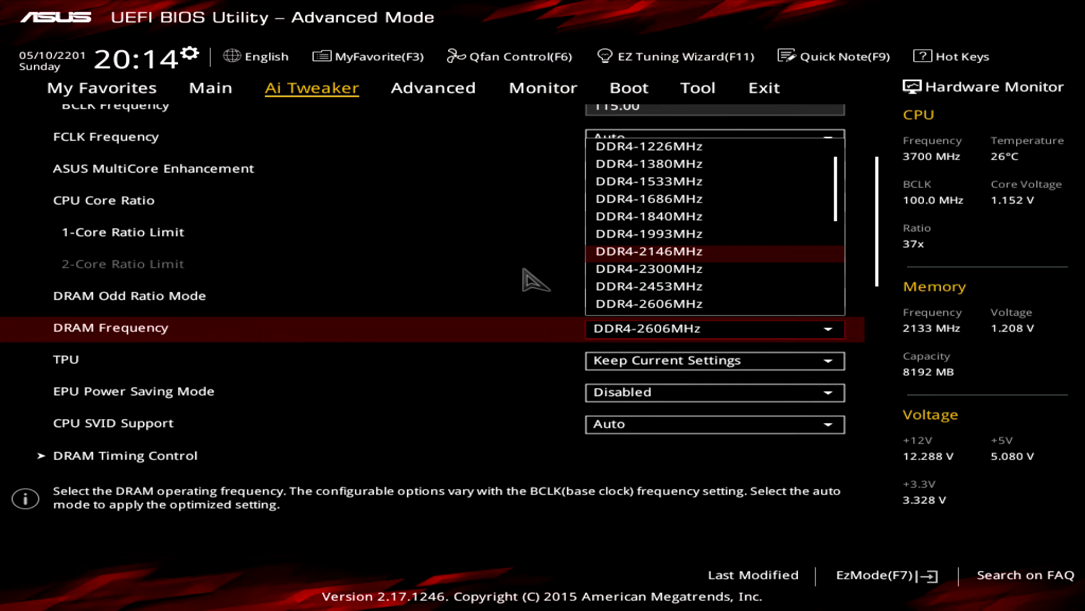
key("Escape")
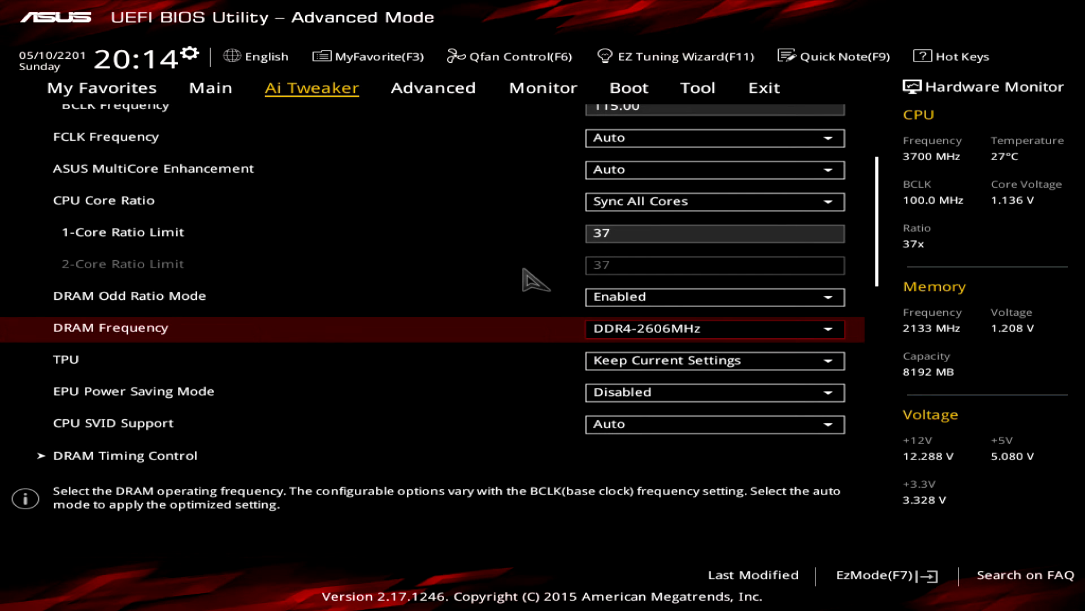
key("Down")
key("Down")
key("Down")
key("Down")
key("Down")
key("Down")
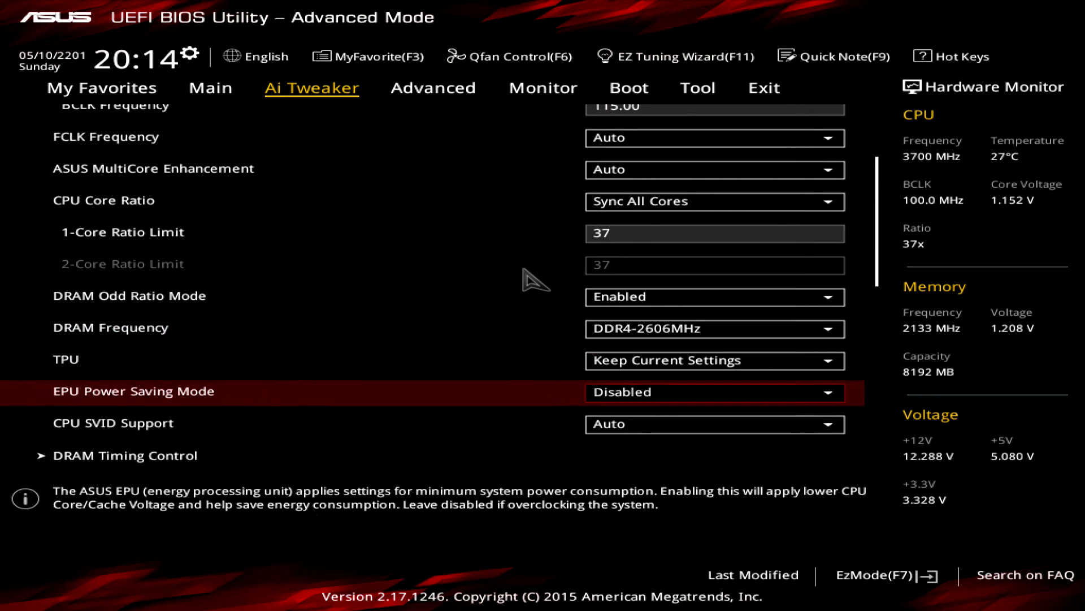
key("Up")
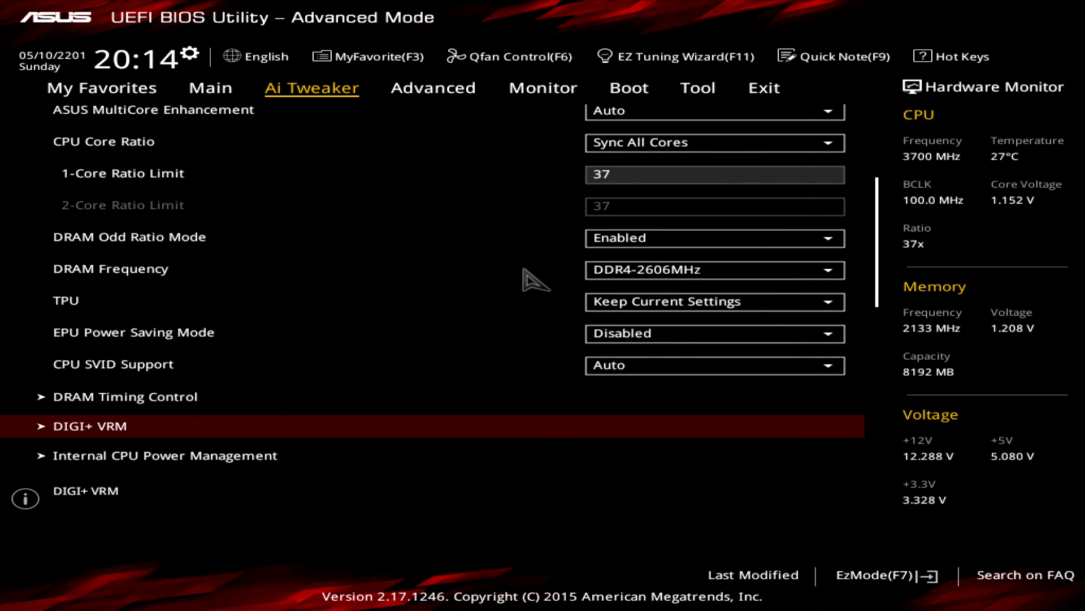
In DIGI+ VRM, choose Level 5 for CPU Load-line Calibration
key("Return")
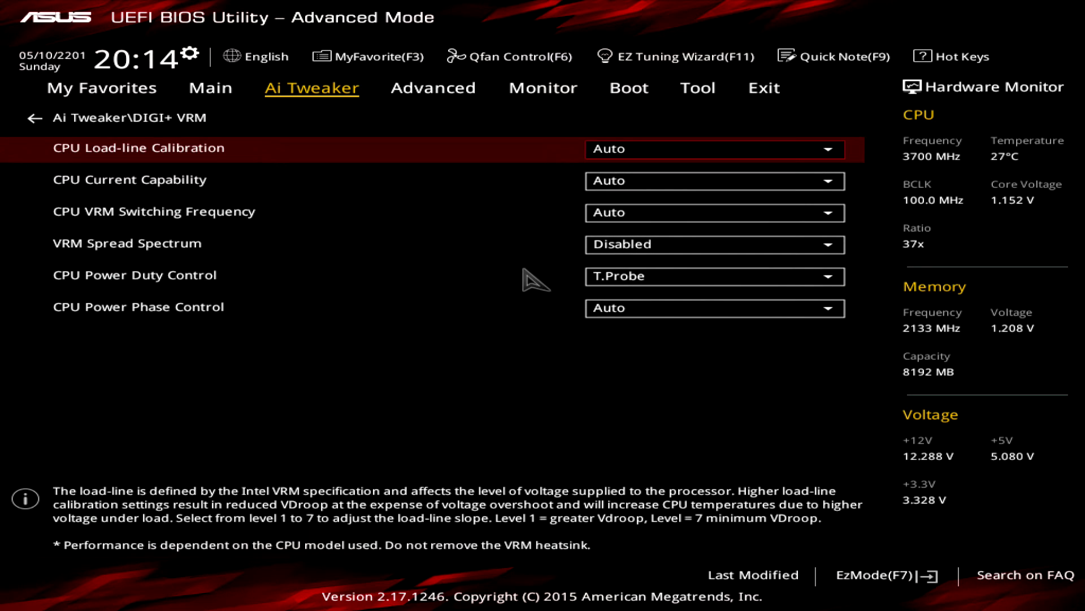
key("Return")
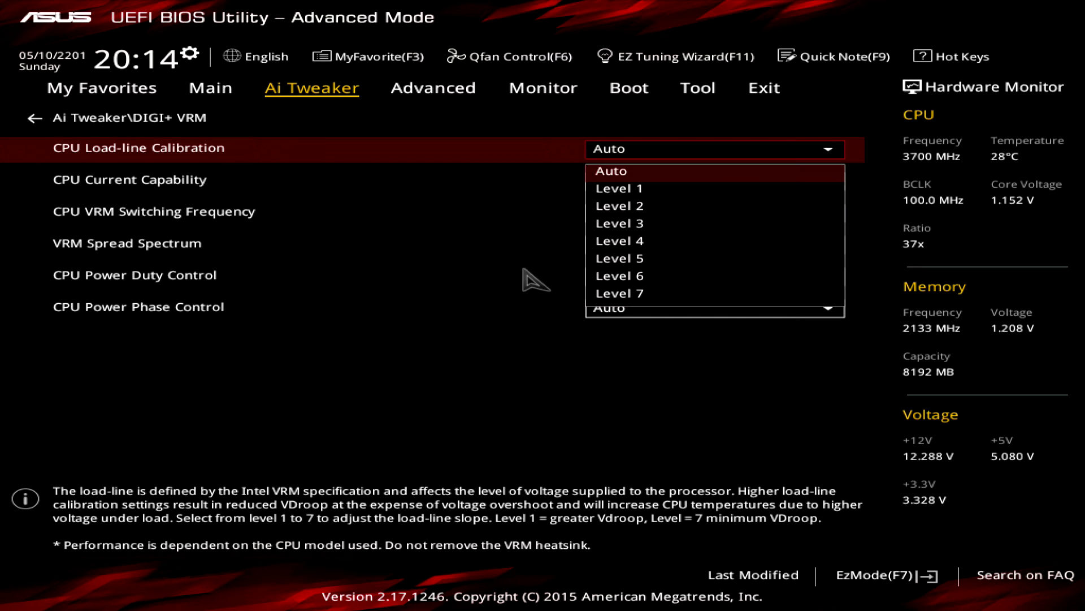
key("Down")
key("Down")
key("Down")
key("Down")
key("Down")
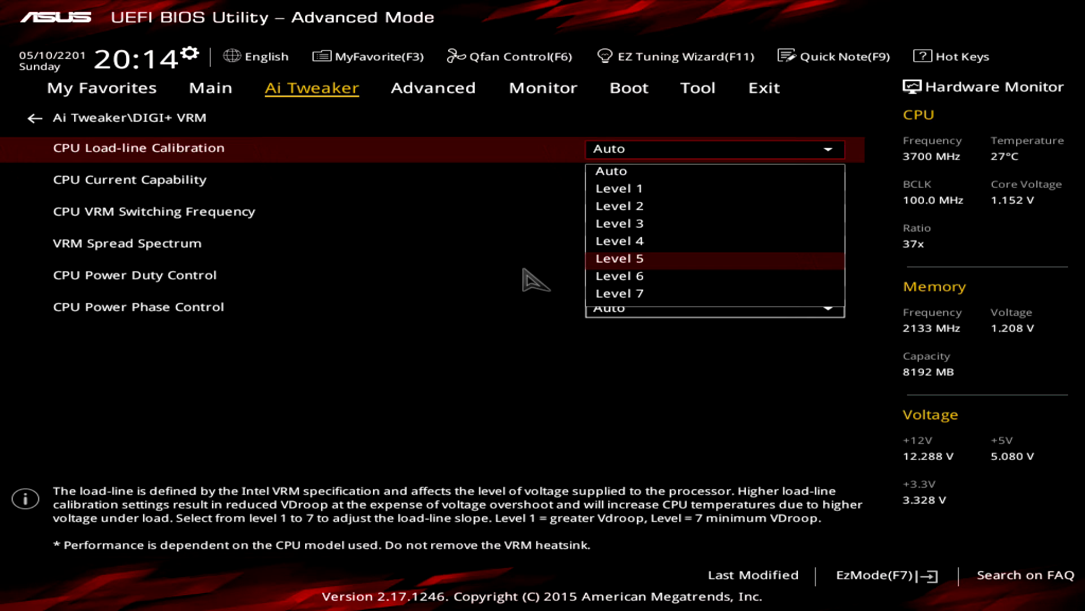
key("Return")
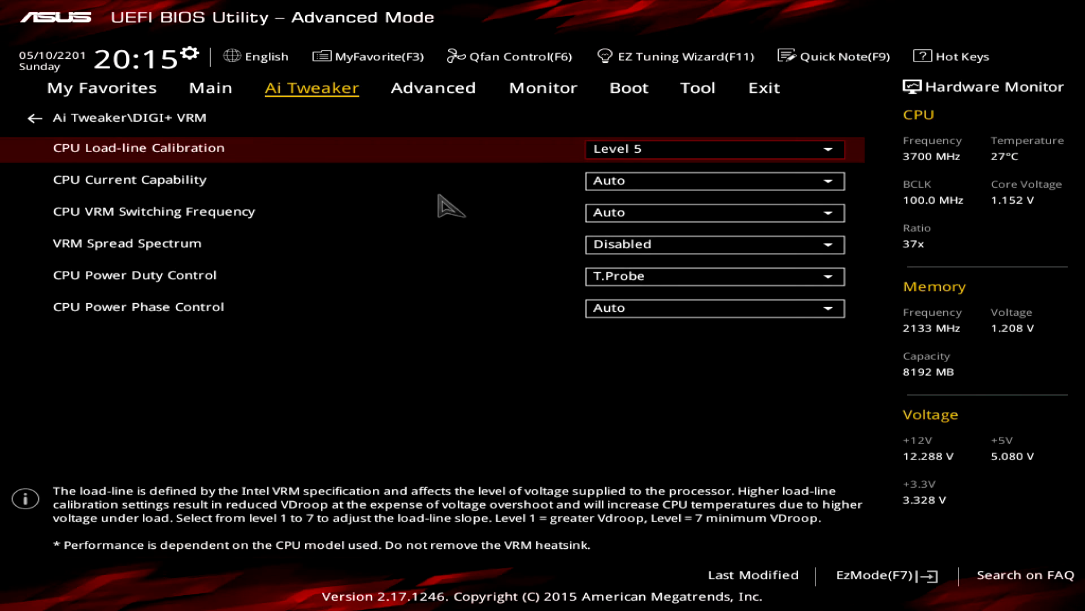
Back in Ai Tweaker, max out CPU Core/Cache Current Limit Max. at 255.50
key("Escape")
key("Down")
key("Down")
key("Down")
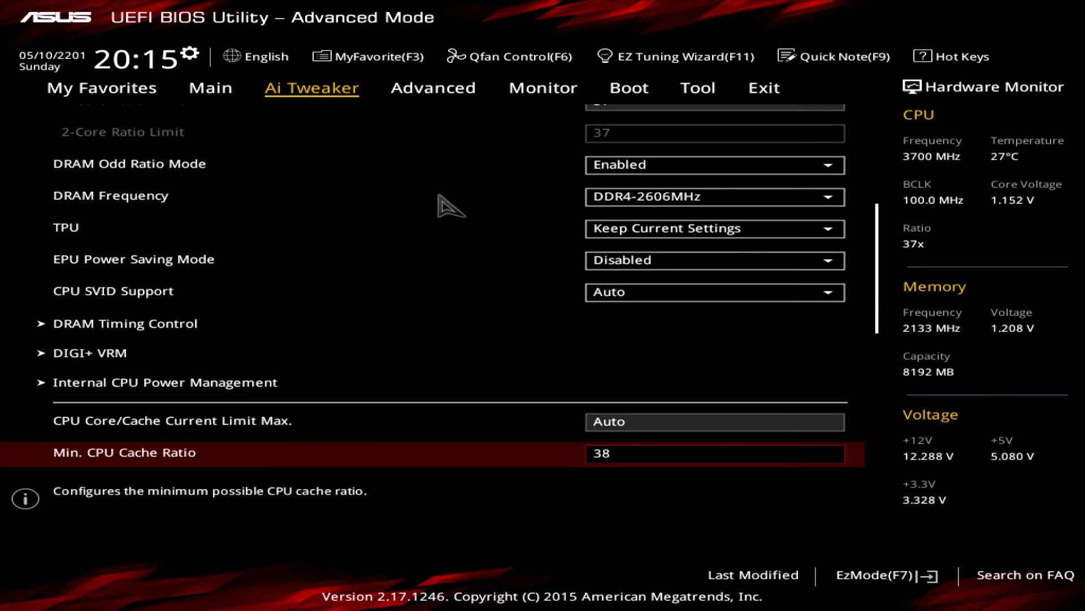
key("Up")
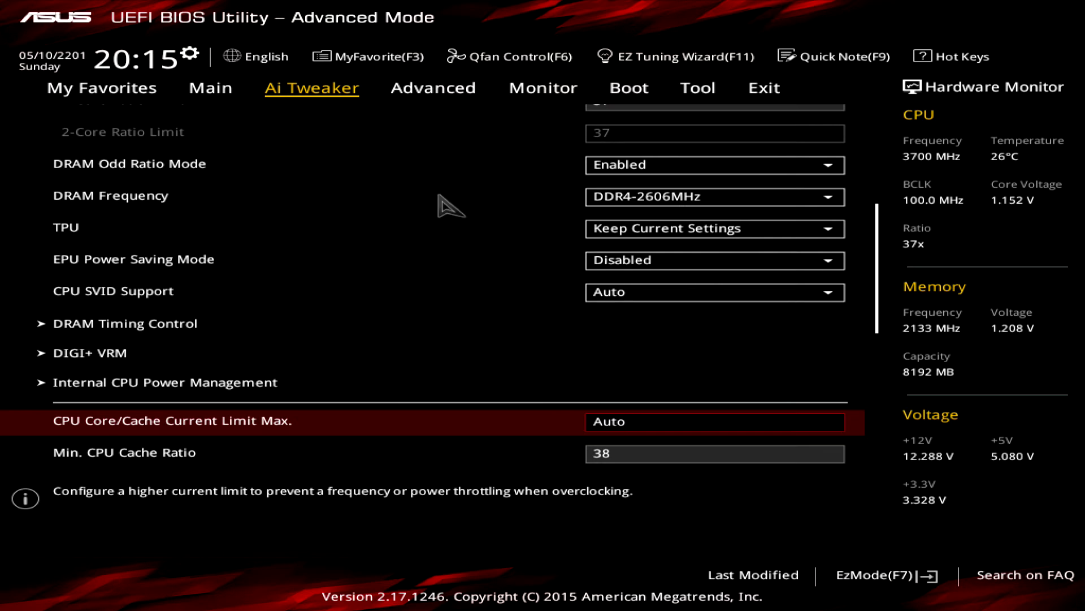
type("222222")
key("Return")
key("Down")
key("Down")
key("Down")
key("Down")
key("Down")
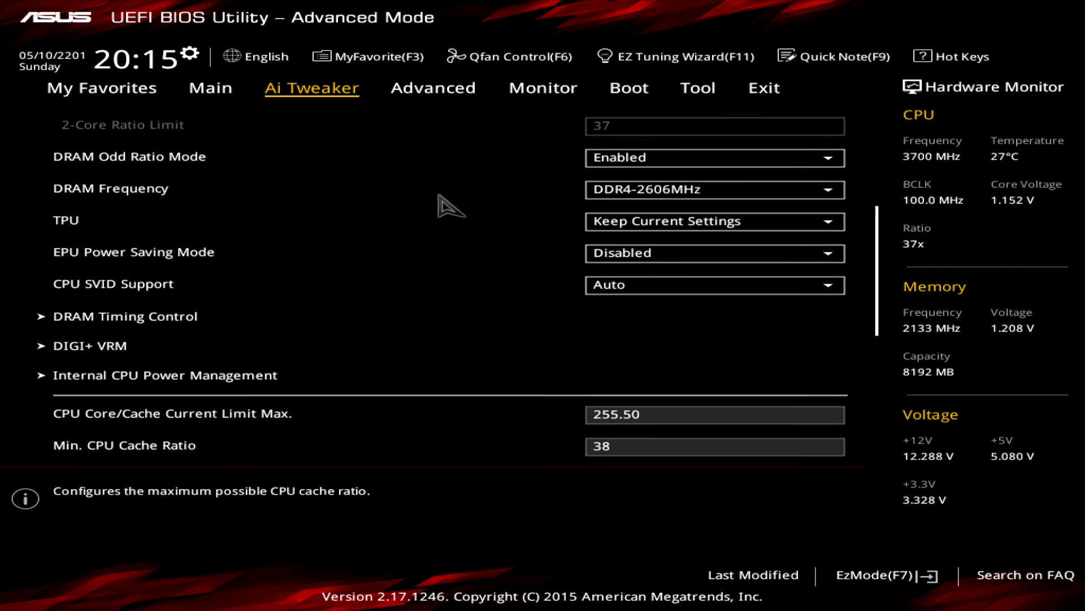
key("Up")
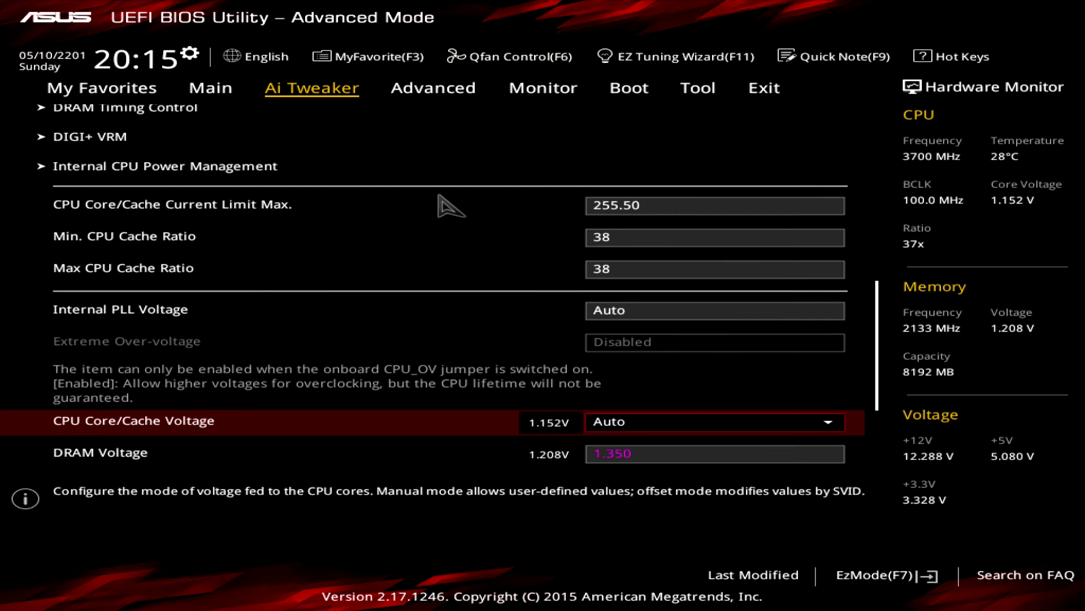
Put CPU Core/Cache Voltage in Manual Mode with a 1.325 V core voltage override
key("Return")
key("Down")
key("Return")
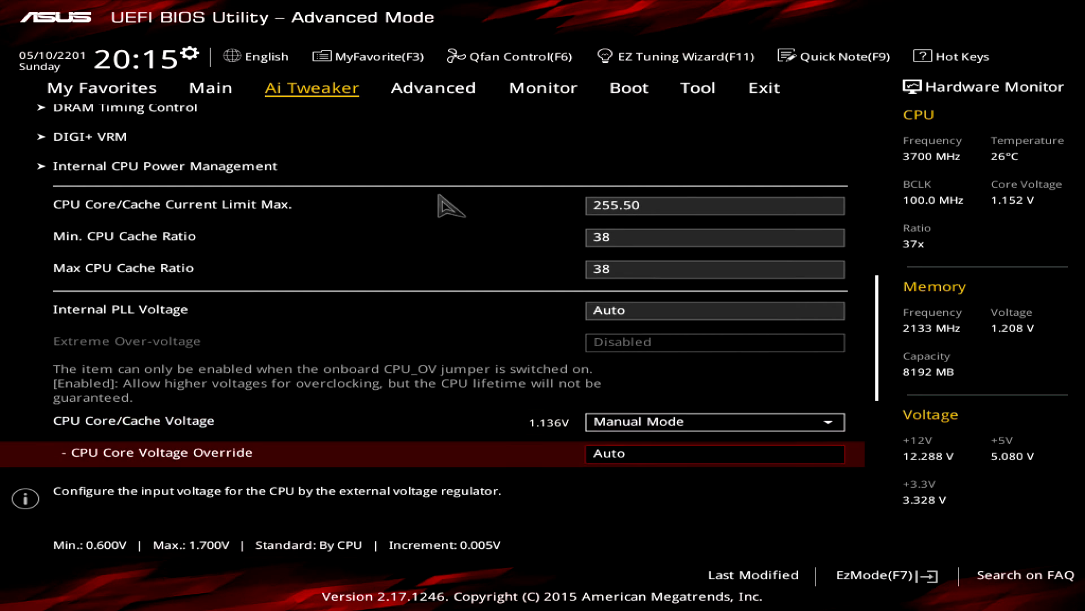
type("1.325")
key("Down")
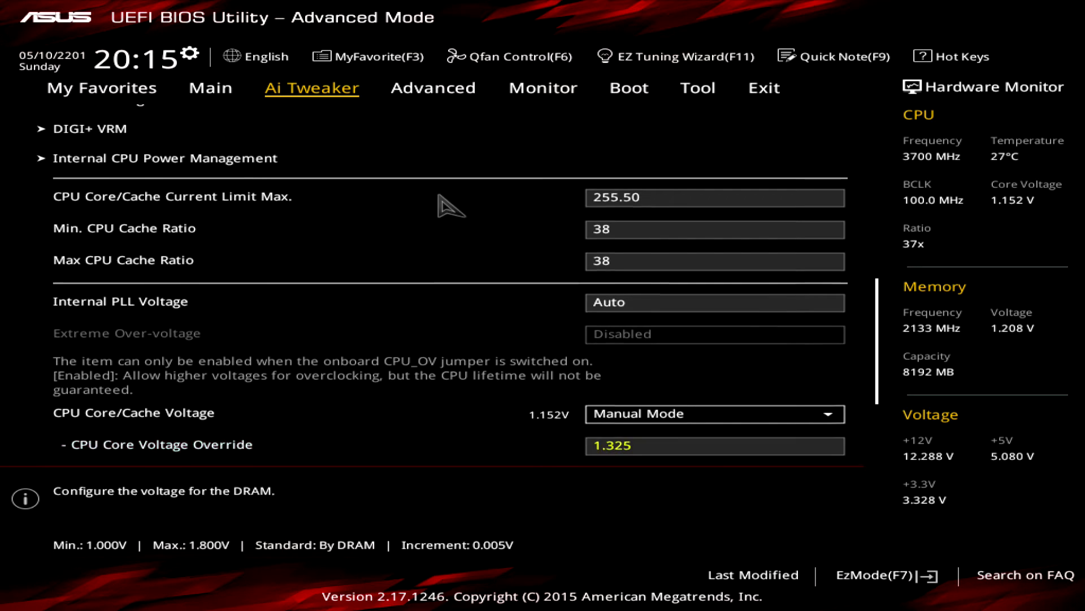
key("Up")
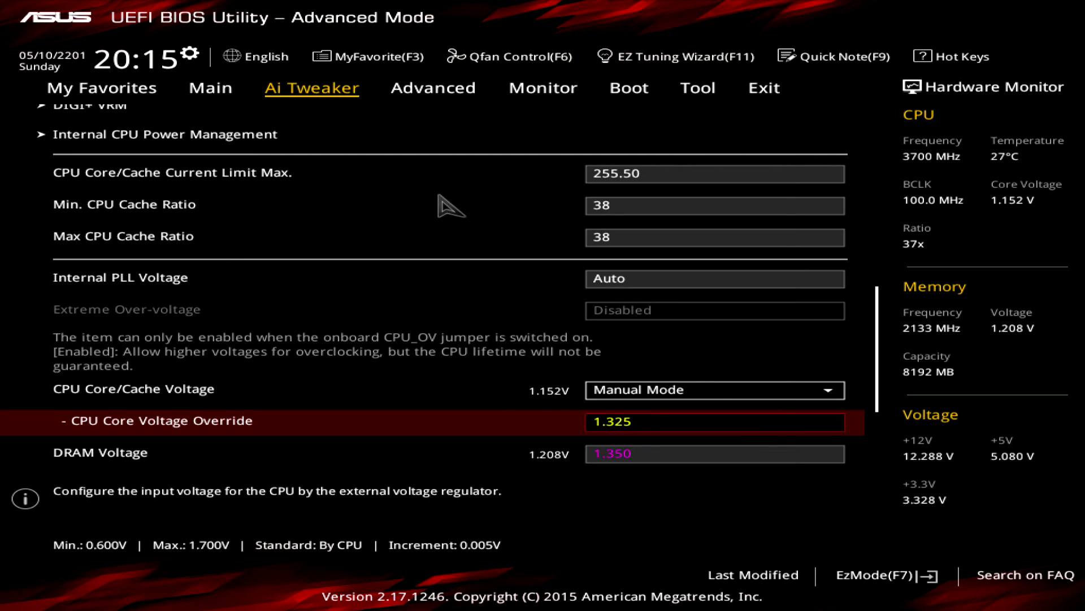
key("Down")
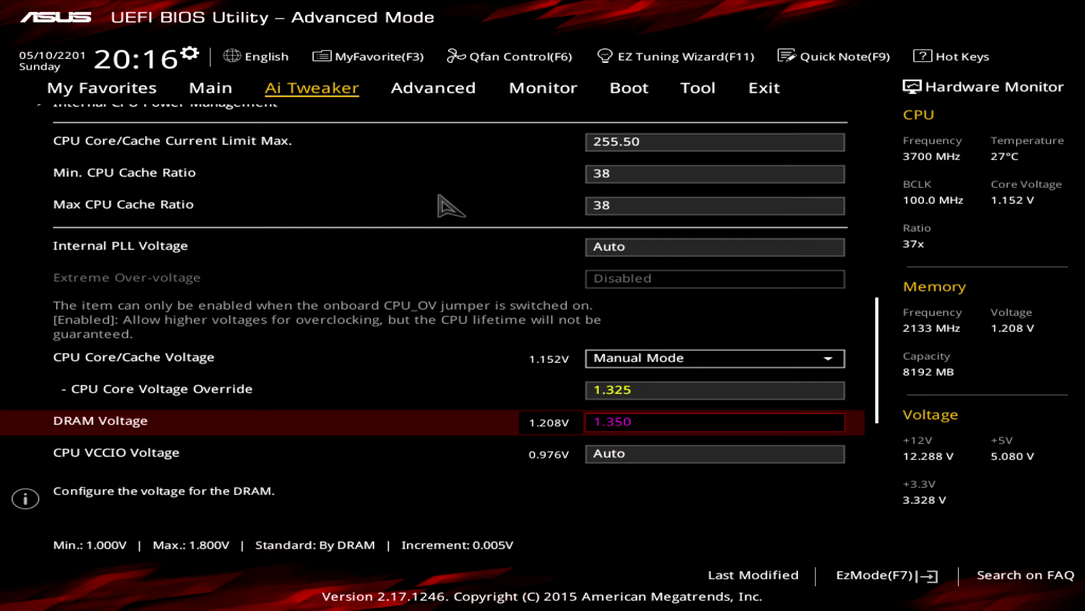
On the ASUS Overclocking Profile page, name the profile 'i3 6300'
key("Right")
key("Right")
key("Right")
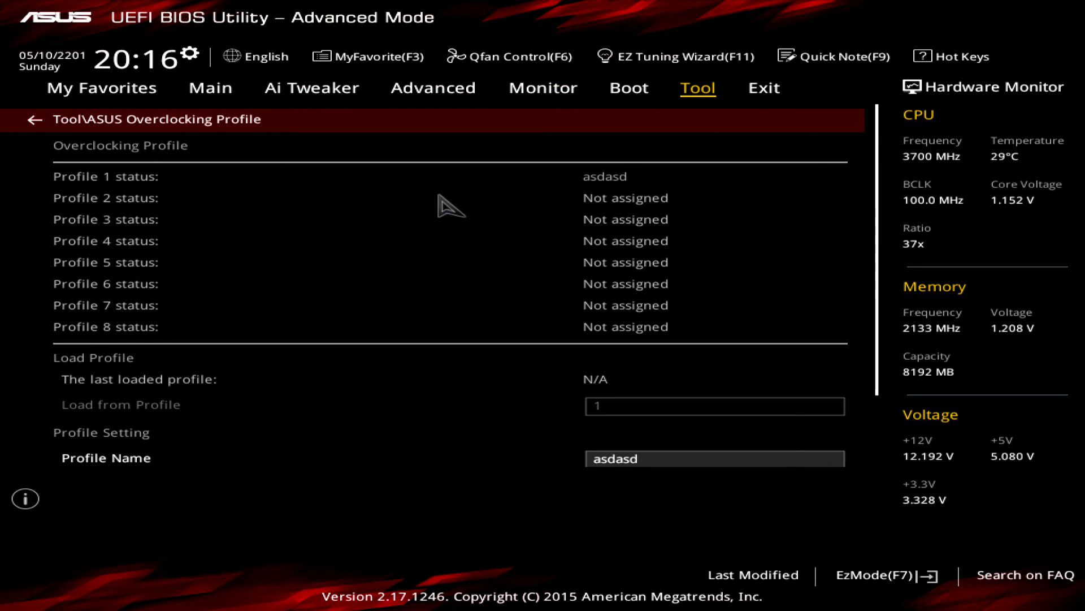
key("Escape")
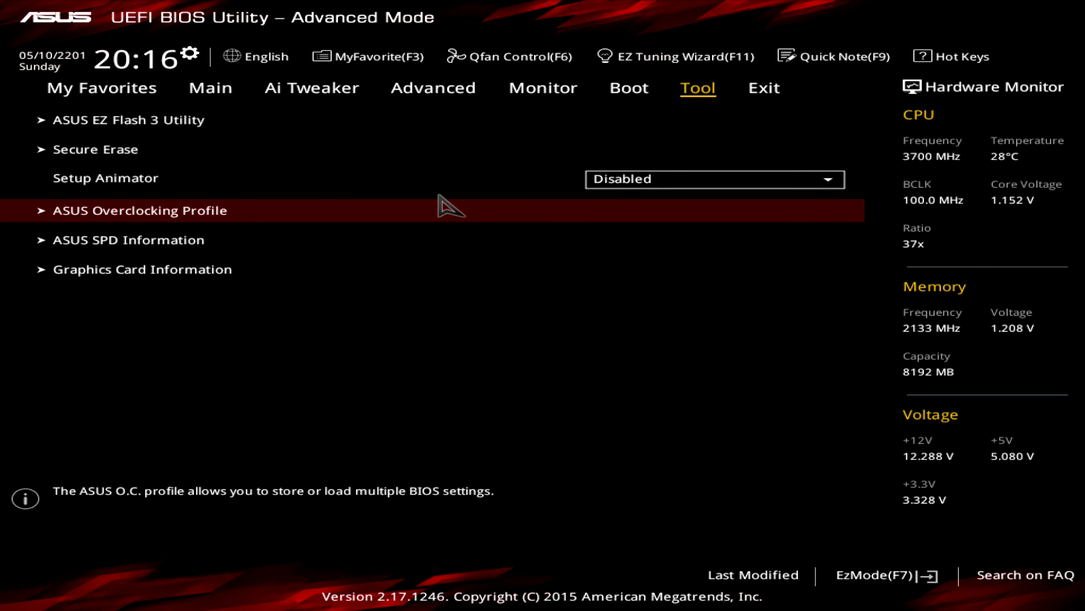
key("Return")
key("Down")
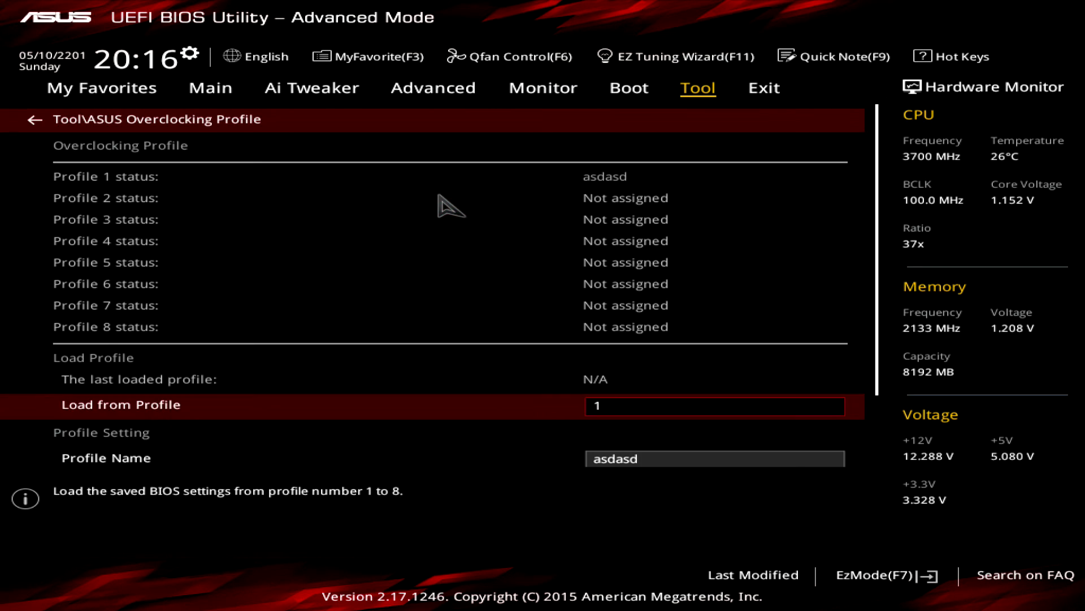
key("Down")
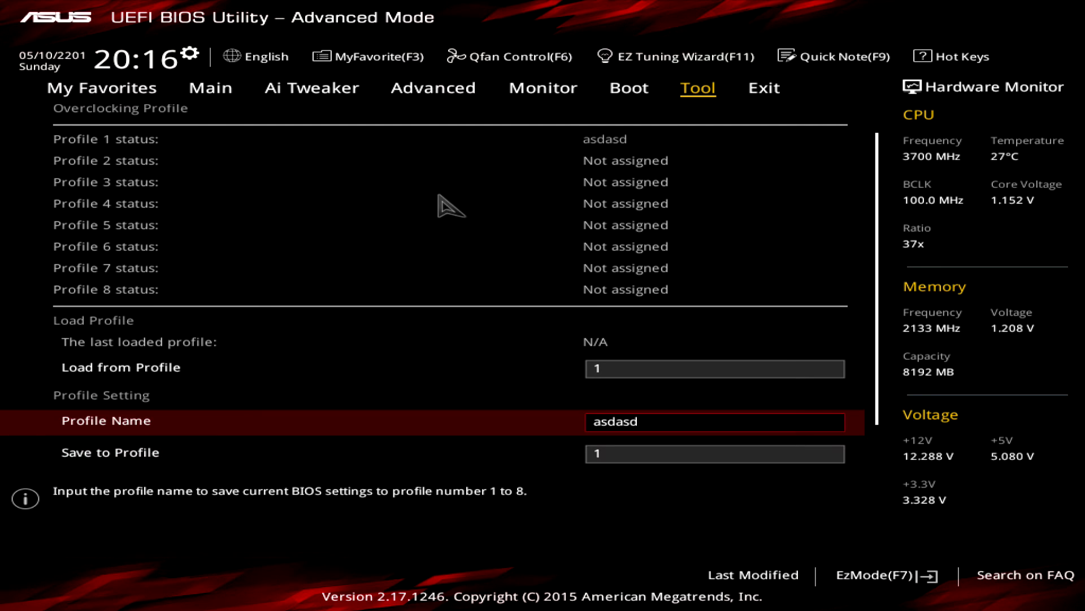
type("i3 6300")
Save the current settings into profile 1, then Save & Reset with F10
key("Down")
key("Return")
key("Return")
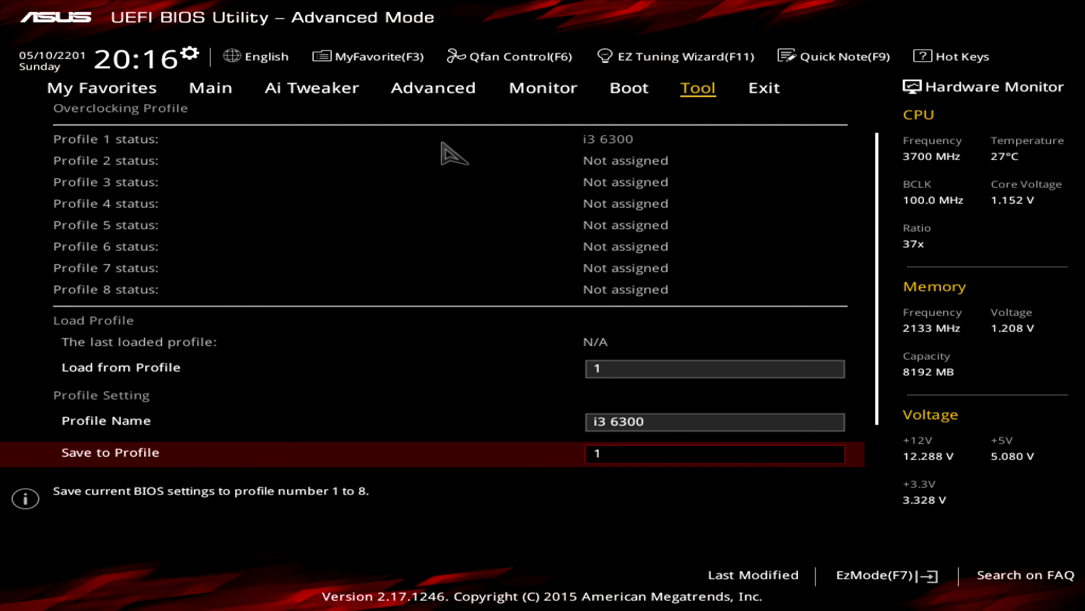
key("F10")
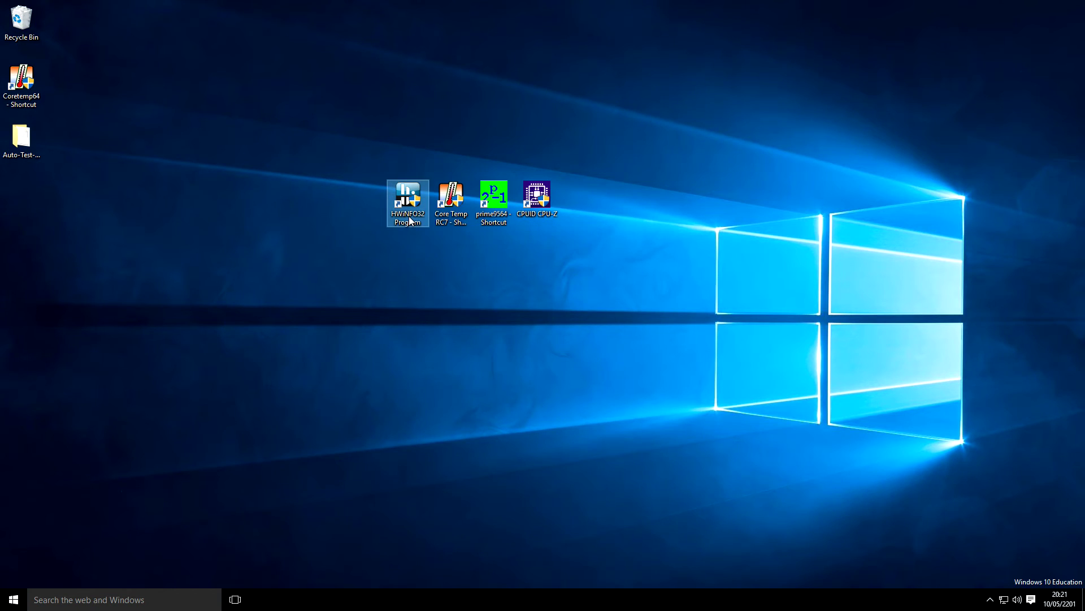
left_click(538, 218)
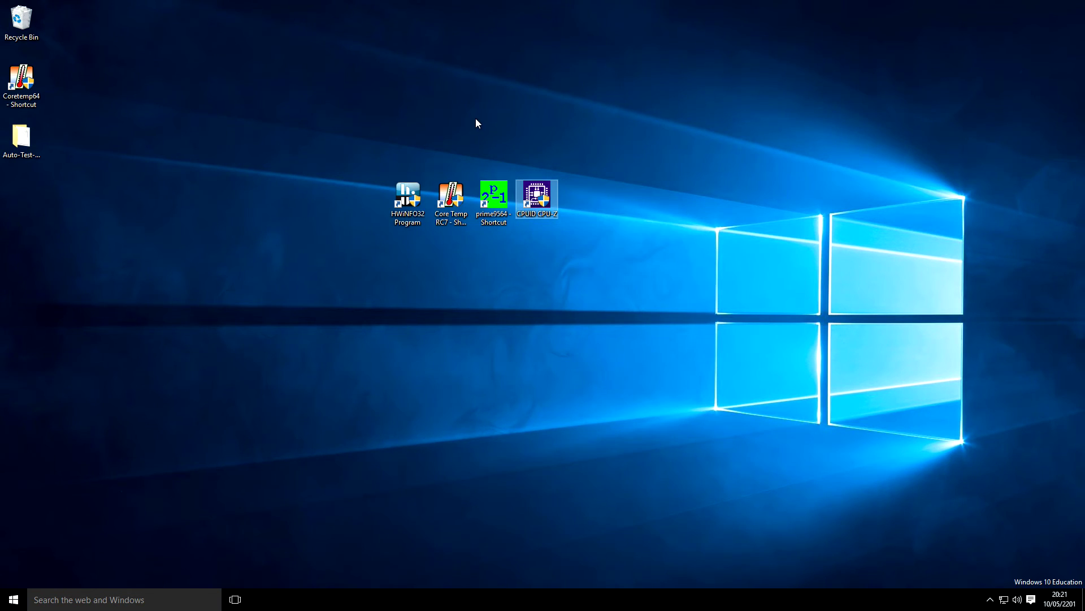
left_click(451, 196)
double_click(451, 196)
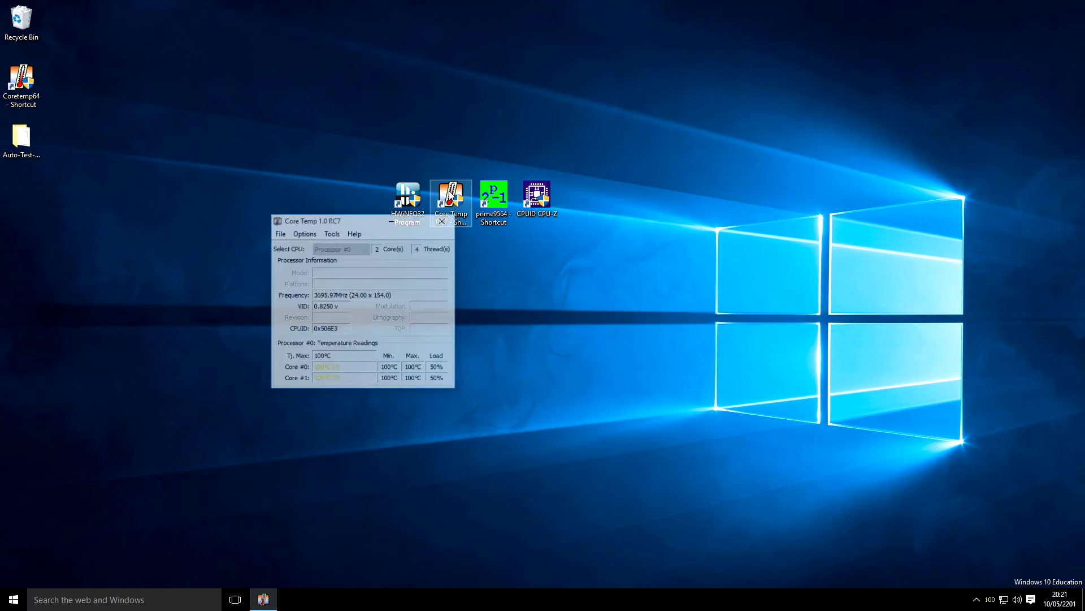
left_click(588, 344)
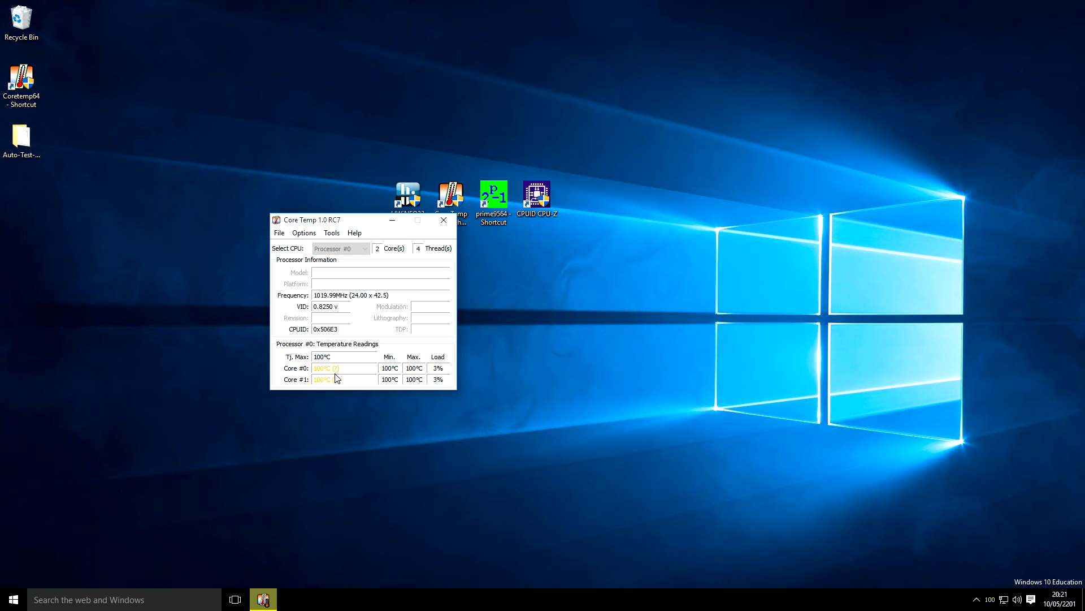
left_click_drag(350, 220, 358, 247)
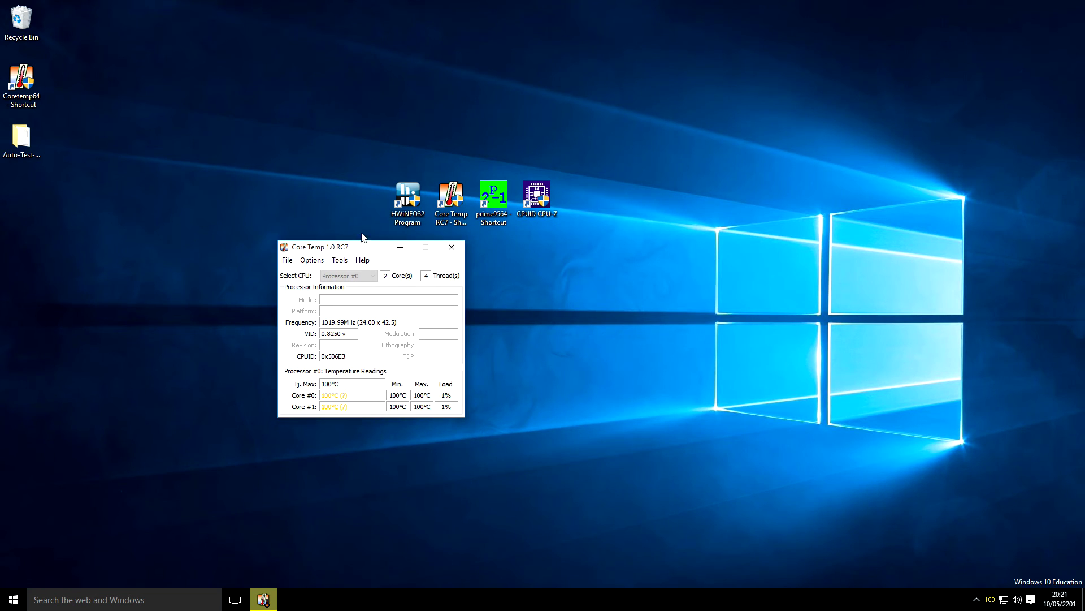
left_click(452, 252)
Launch HWiNFO32 in Sensors-only mode, then launch CPU-Z
left_click(408, 220)
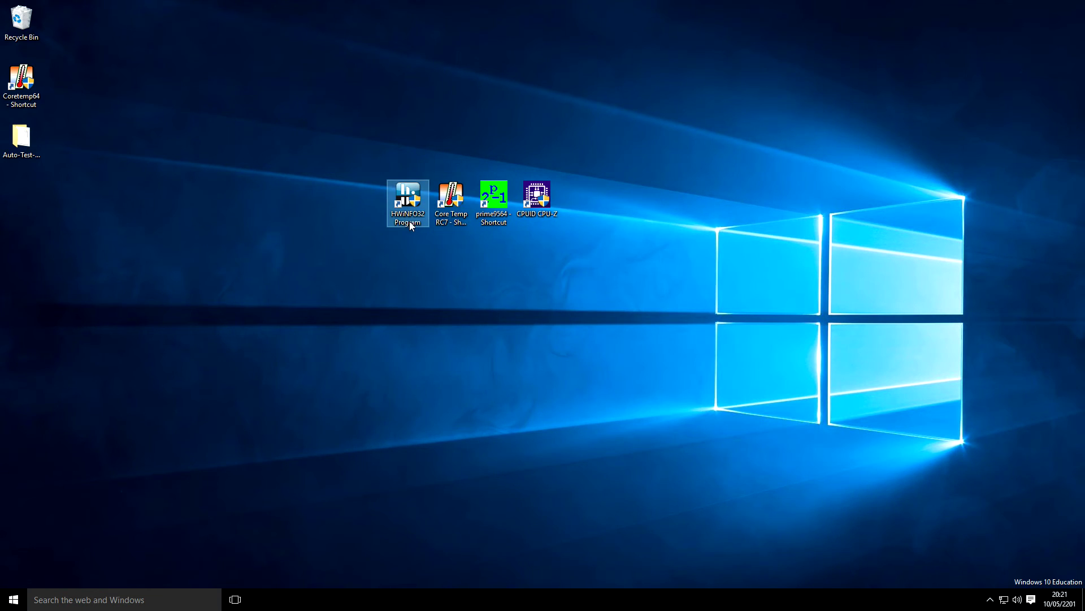
double_click(401, 222)
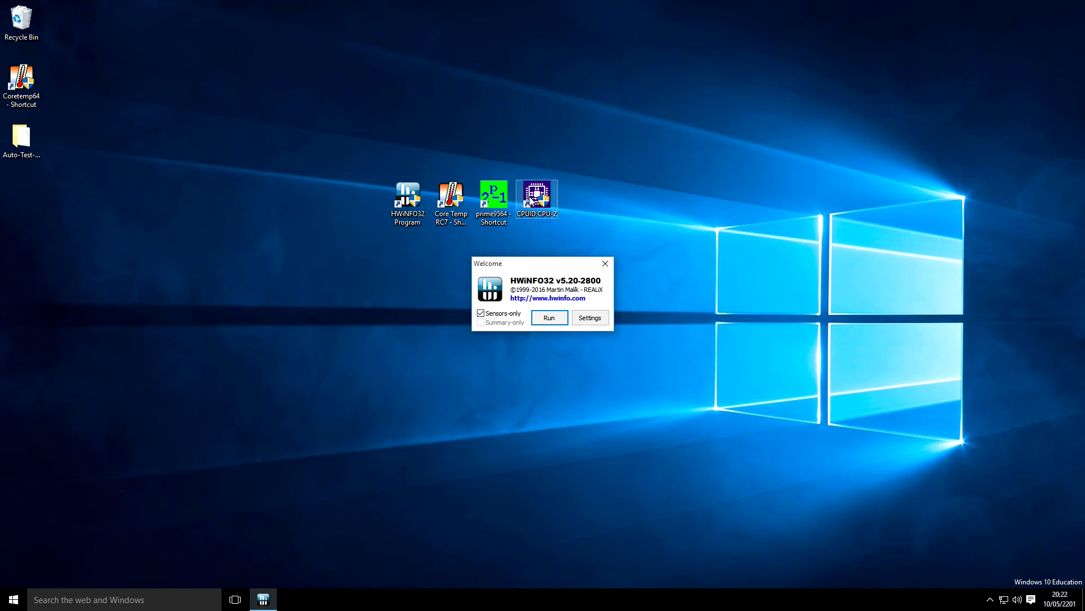
left_click(543, 314)
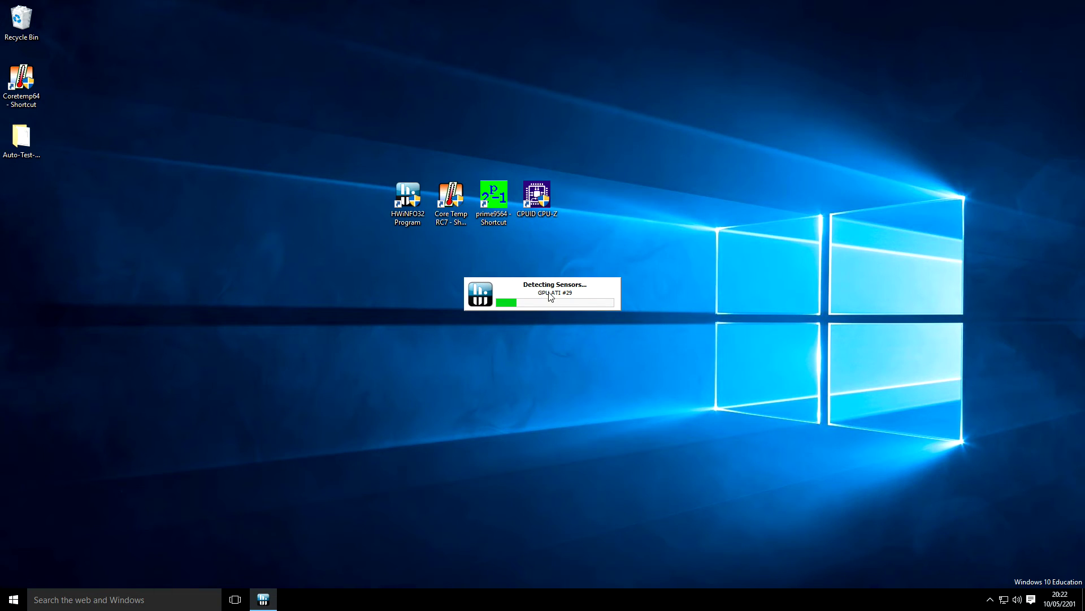
double_click(531, 207)
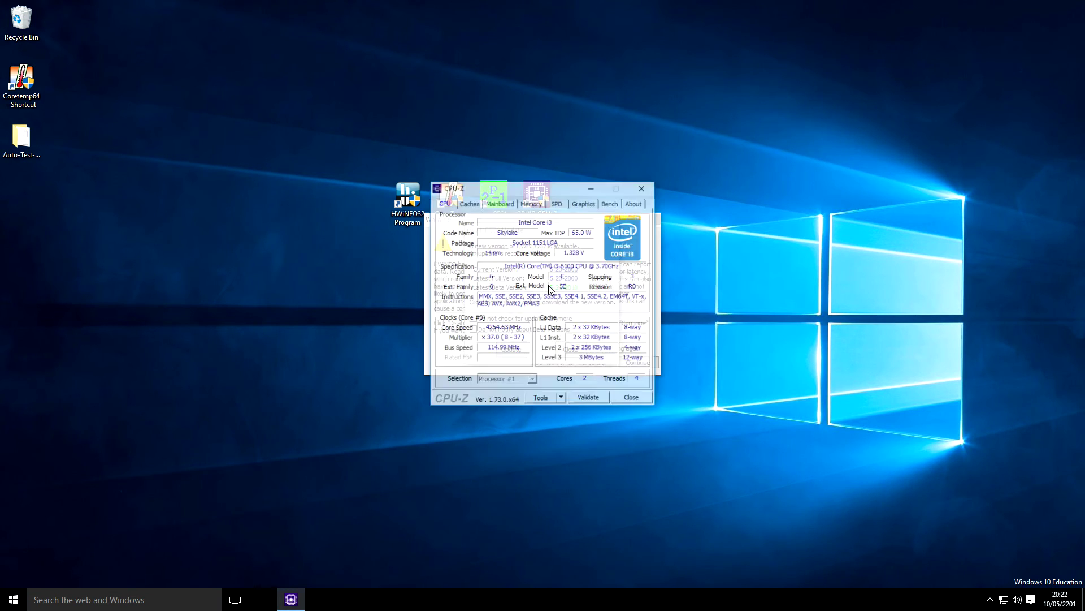
Review CPU-Z's Mainboard and Memory tabs, return to CPU, and close HWiNFO's update notice
left_click_drag(496, 185, 80, 24)
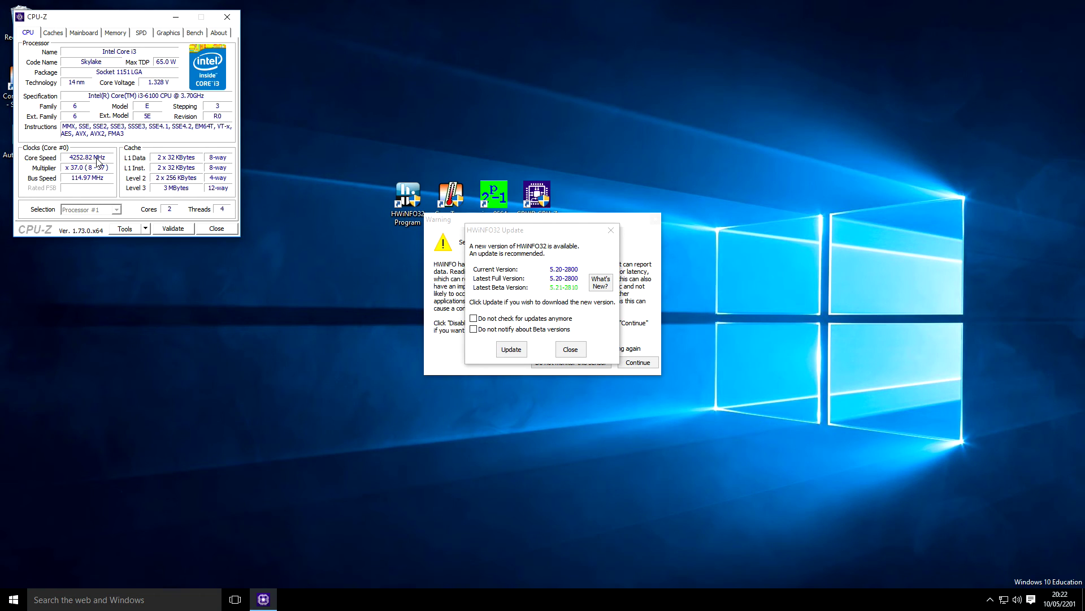
left_click(83, 35)
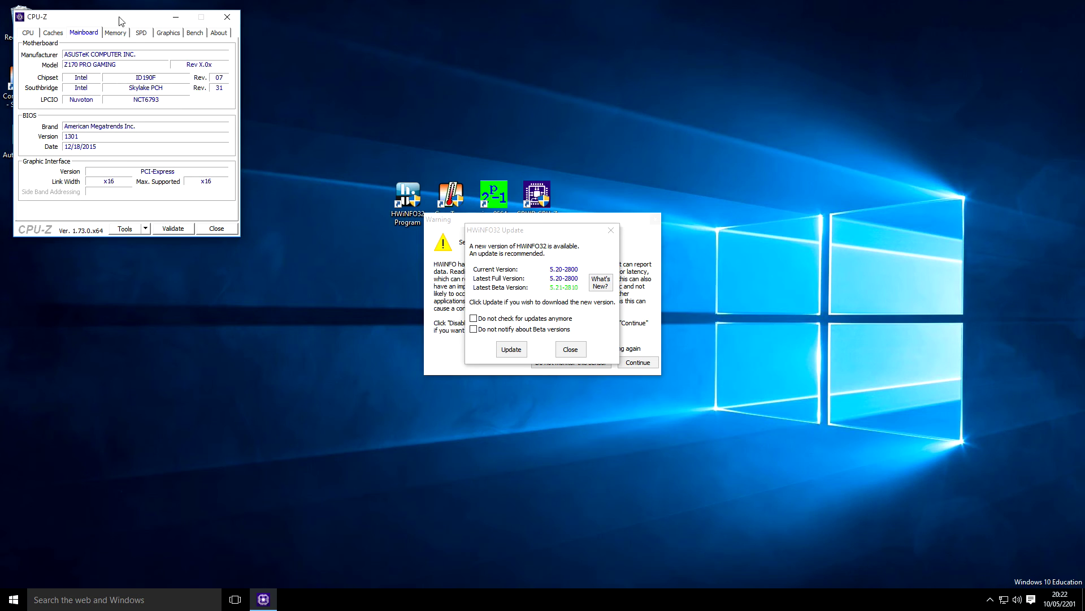
left_click(119, 36)
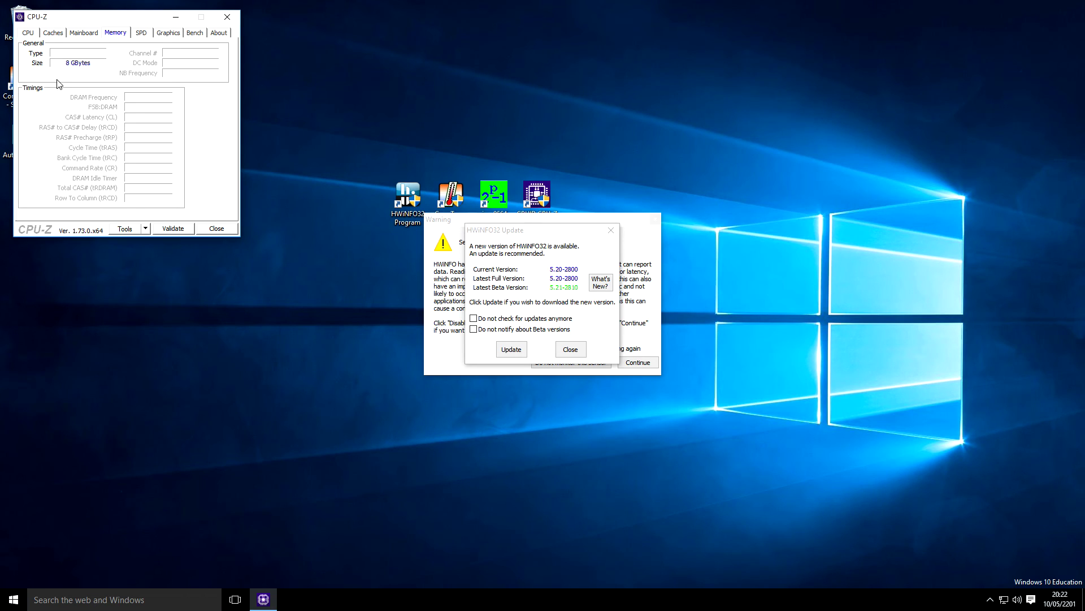
left_click(32, 35)
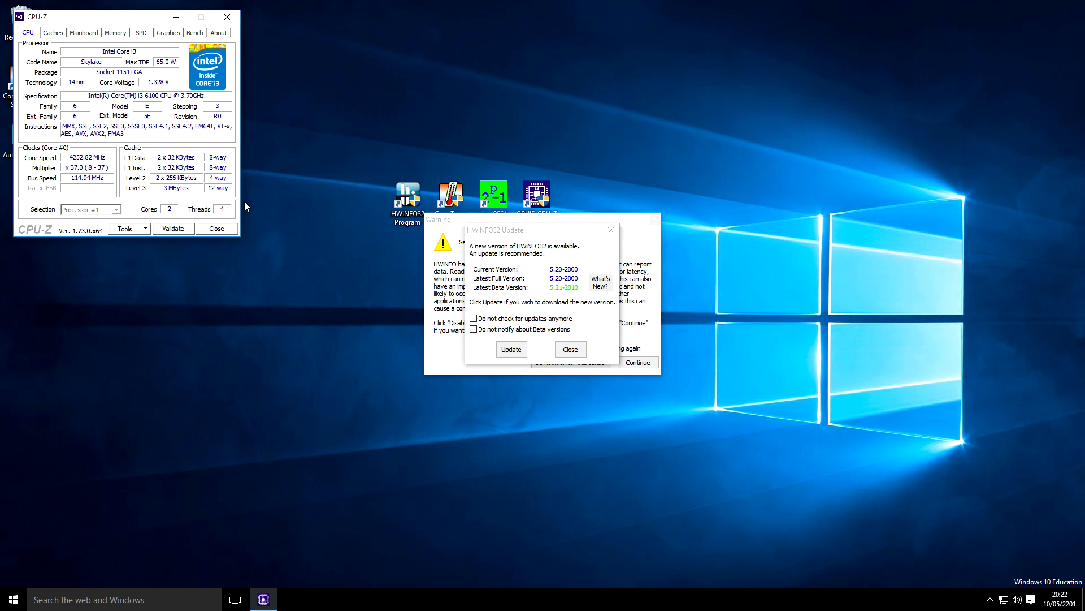
left_click(571, 349)
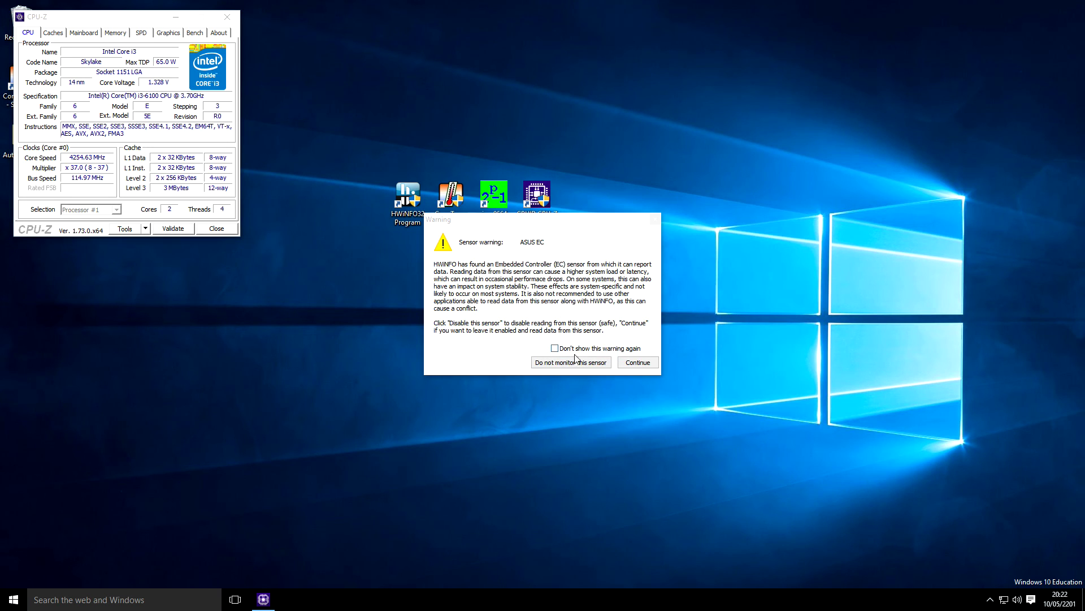
Accept HWiNFO32's sensor warning and scroll Sensor Status down to the CPU temperatures
left_click(637, 362)
scroll(102, 370, "down", 7)
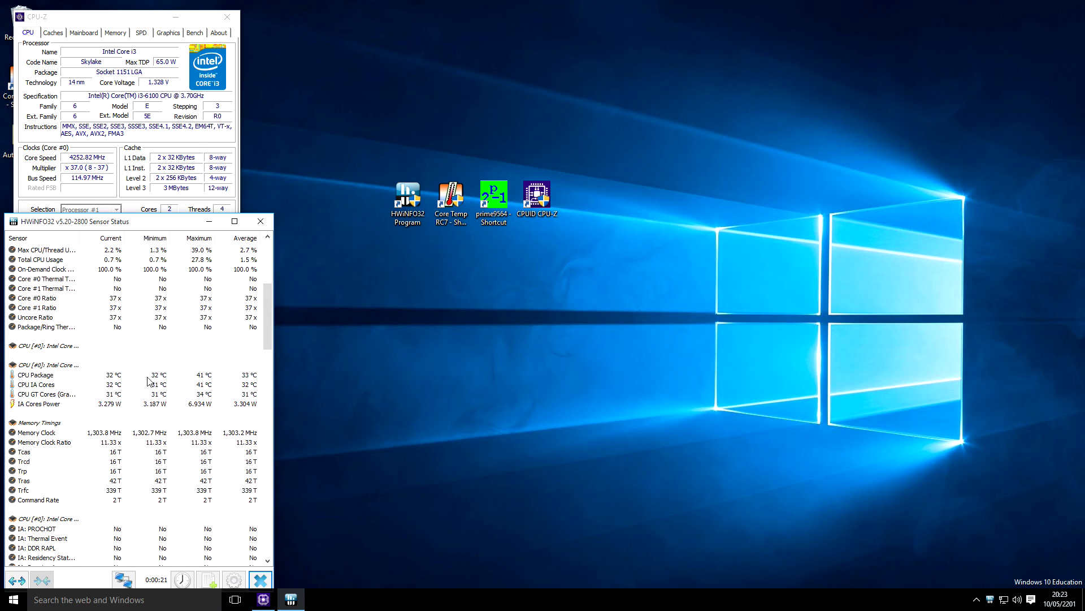
Start a Prime95 custom torture test with min FFT 1334K, max 1344K, run in-place
double_click(495, 180)
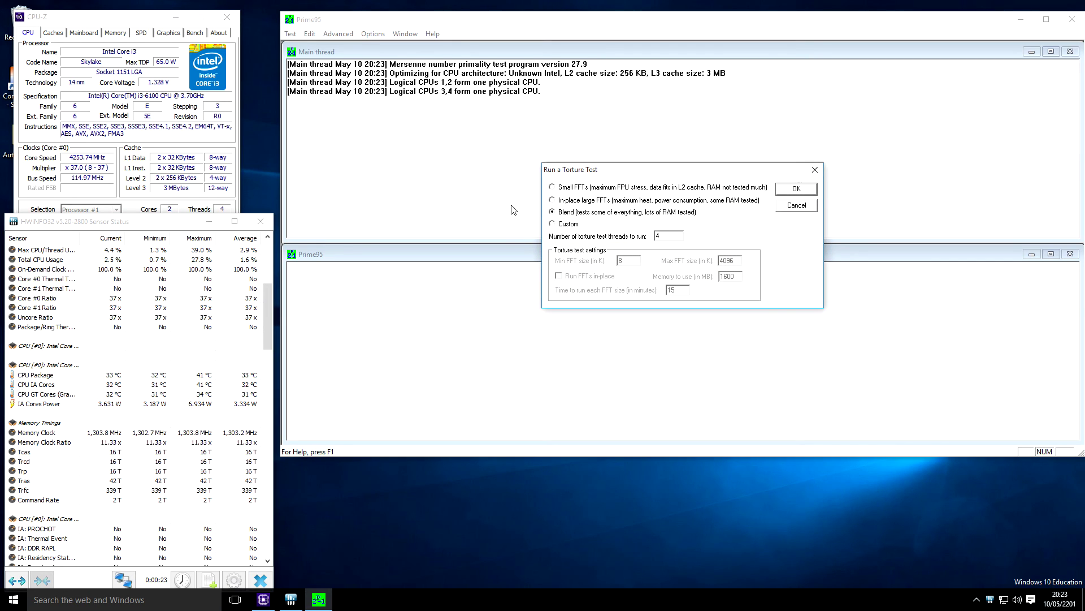
left_click(552, 223)
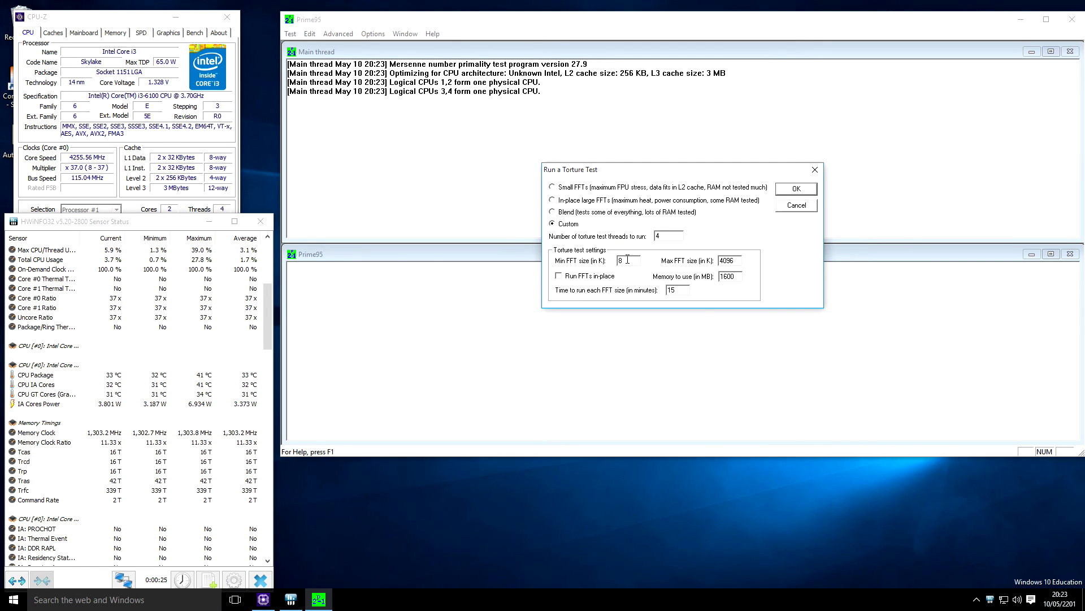
type("1334")
key("Tab")
type("1344")
left_click(559, 275)
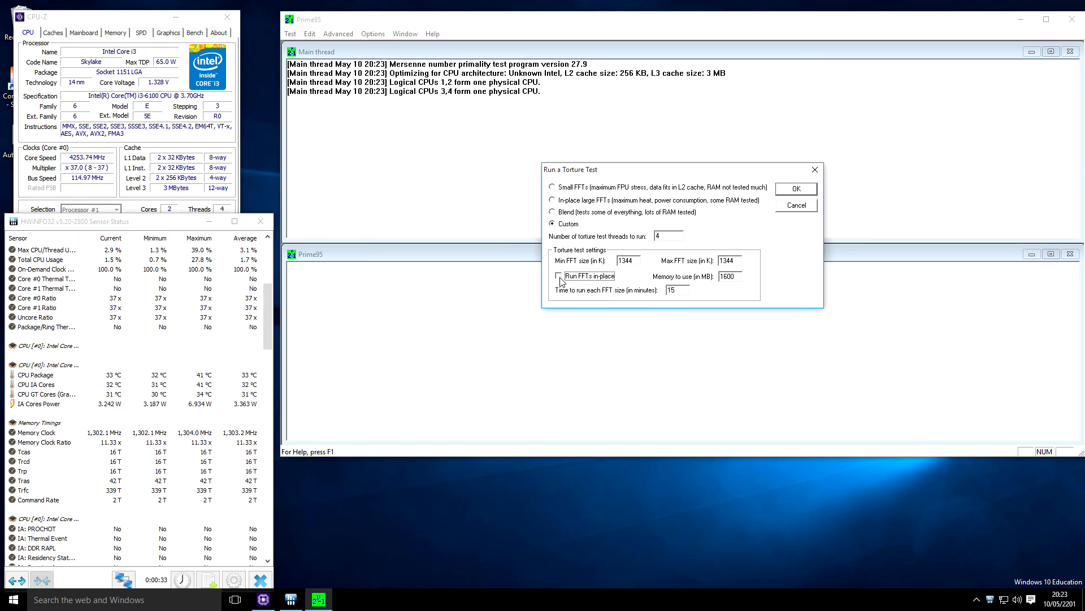
left_click(798, 192)
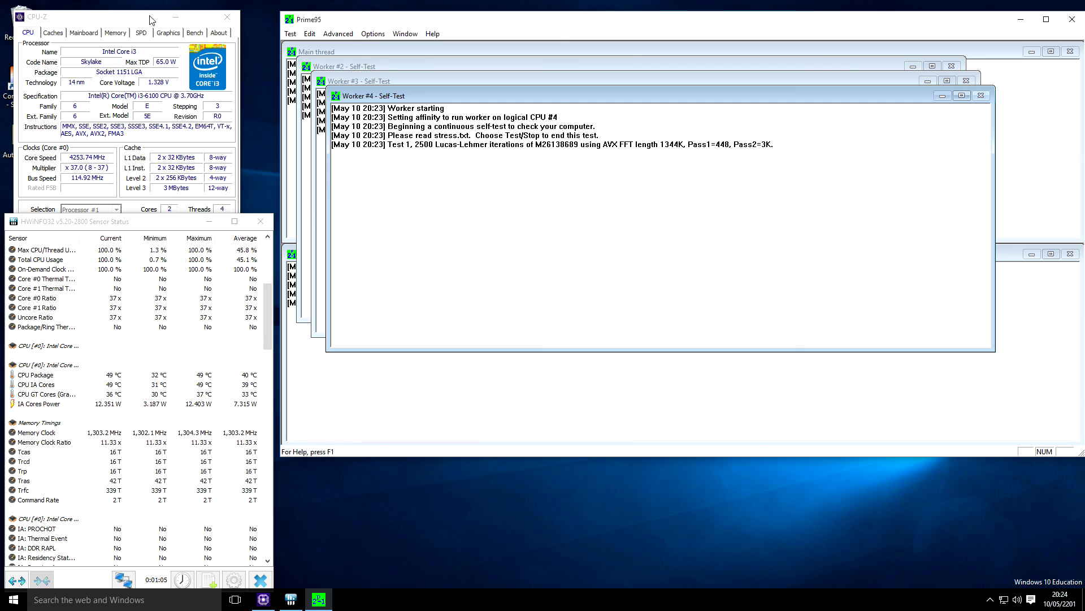
left_click(154, 67)
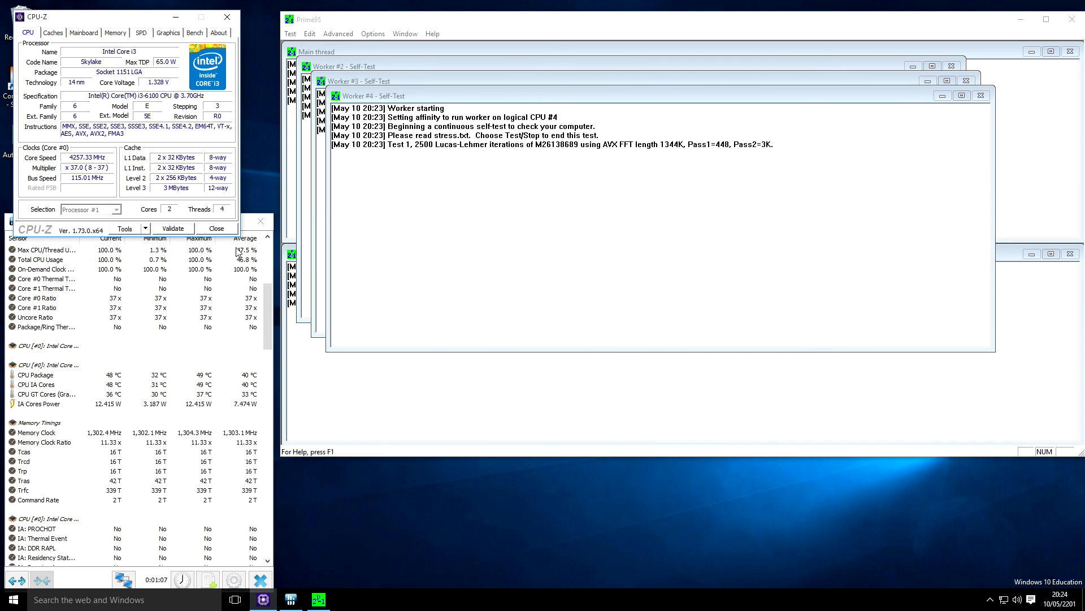
left_click(250, 333)
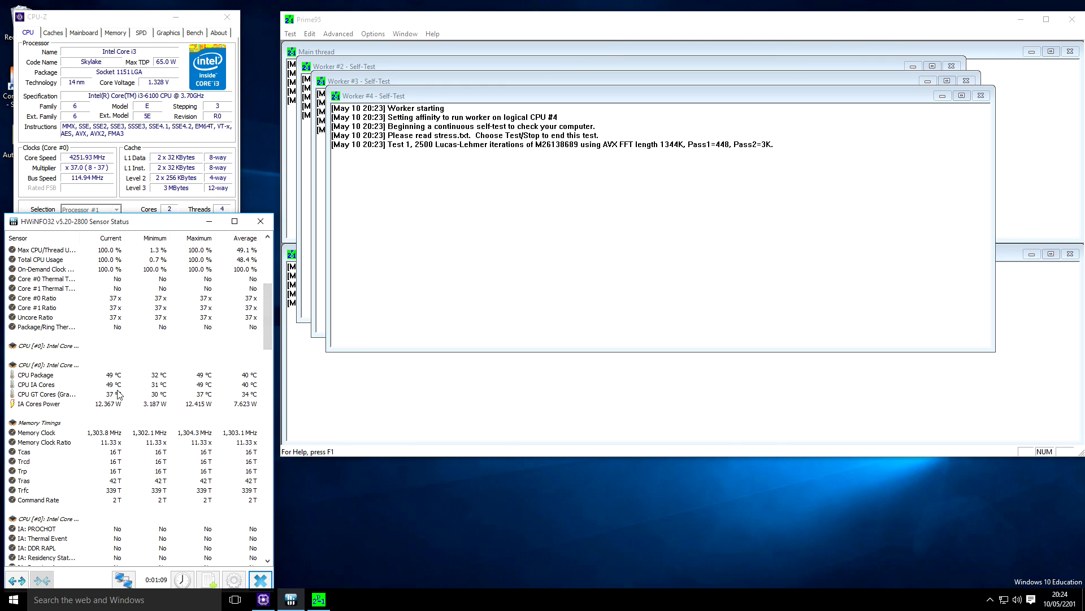